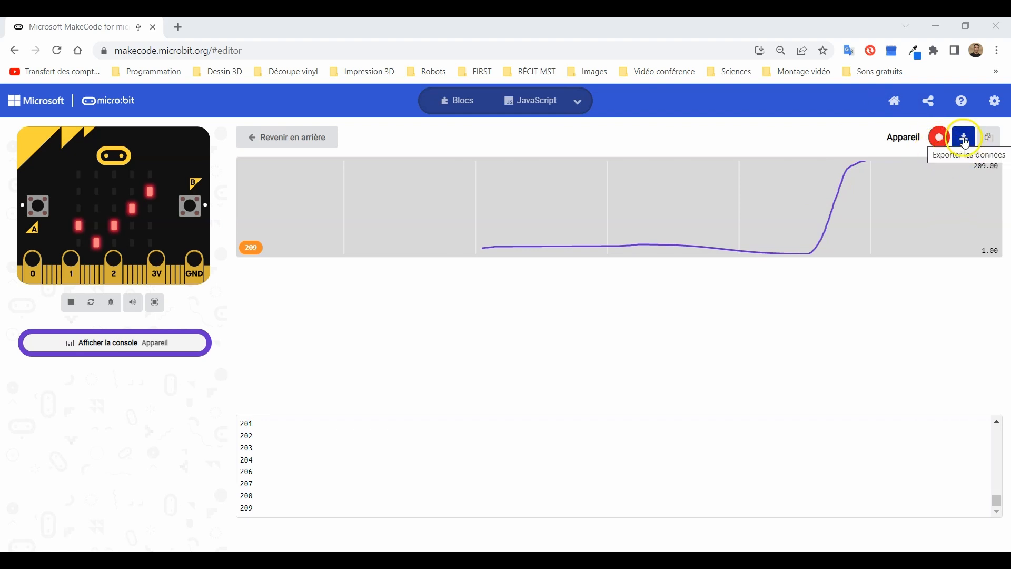
Export the device console data as a CSV file to the Bureau folder and open the downloaded file in Excel
left_click(965, 141)
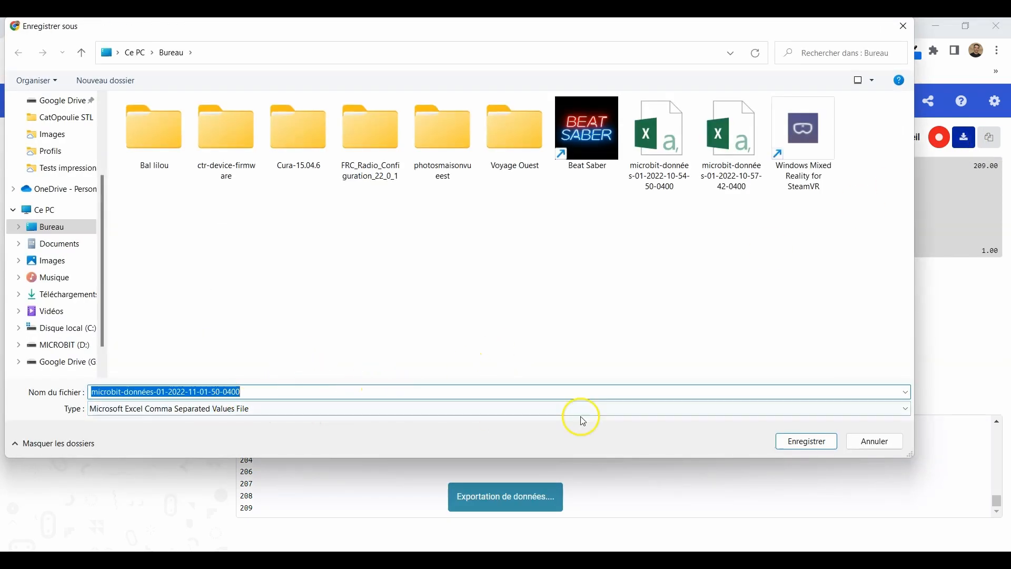
left_click(815, 446)
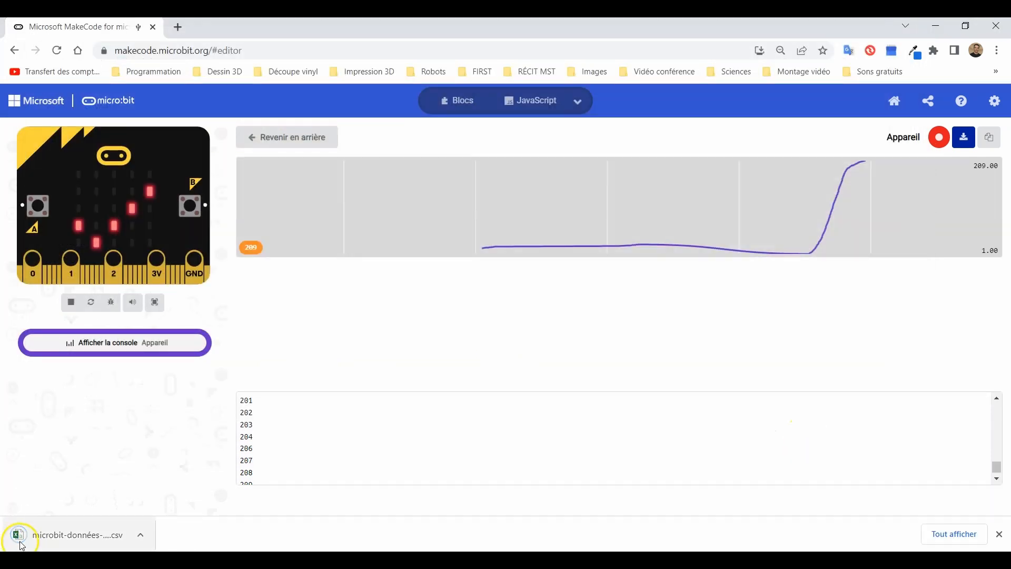
left_click(87, 538)
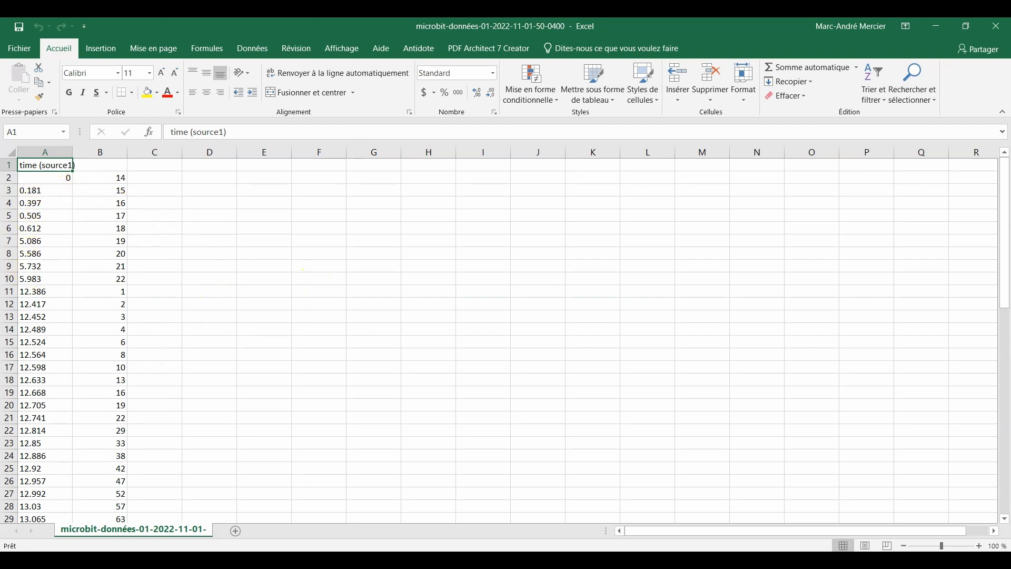
Replace every decimal point "." with a comma "," throughout the exported data sheet
left_click(912, 87)
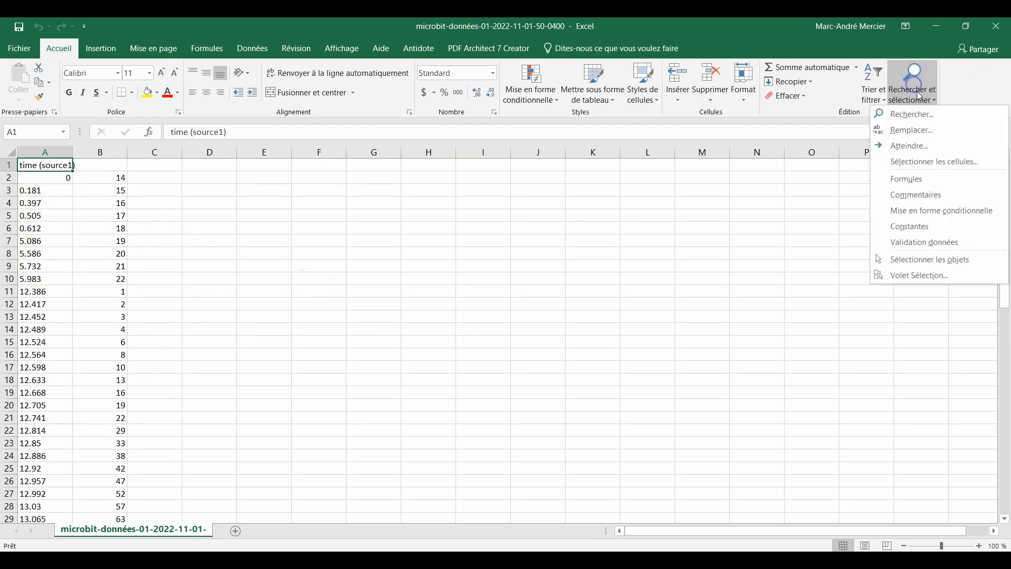
left_click(923, 136)
left_click(169, 402)
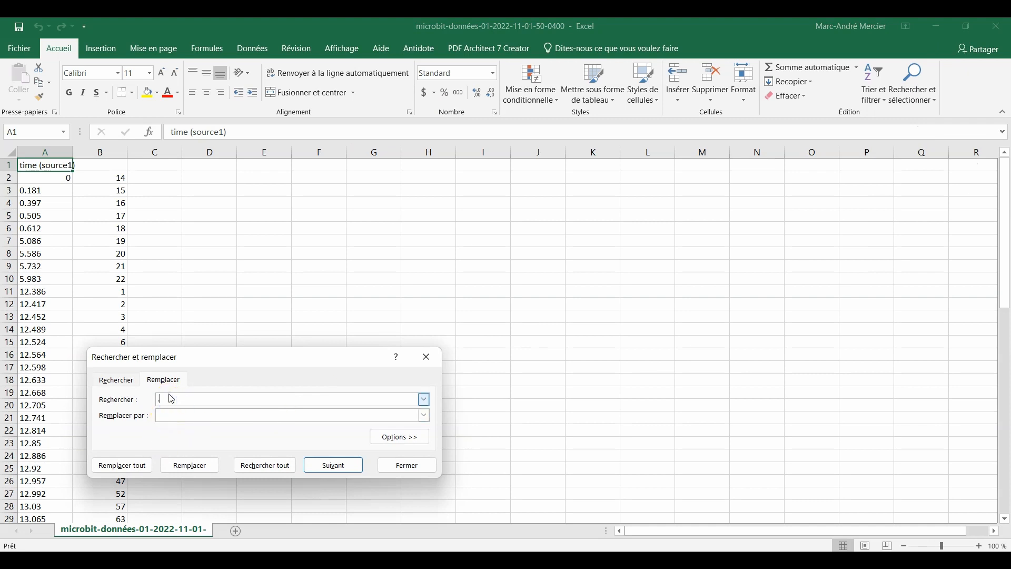
left_click(194, 416)
left_click(136, 467)
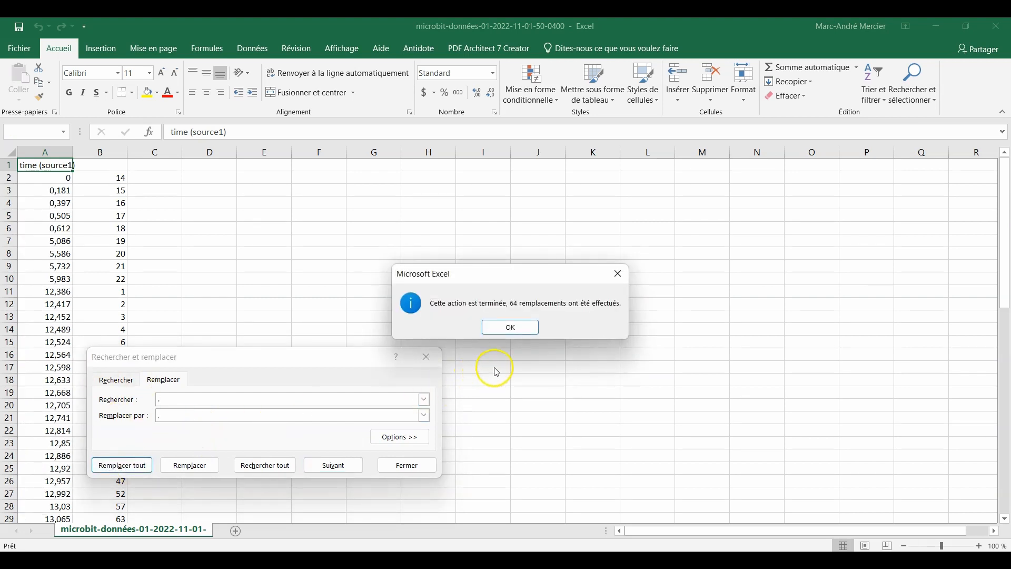
left_click(530, 329)
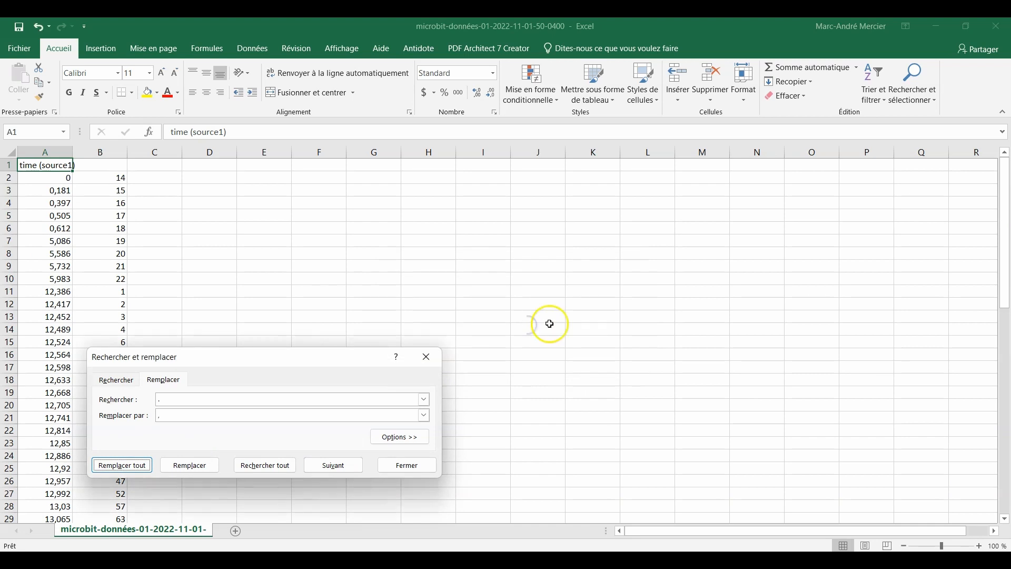
left_click(412, 460)
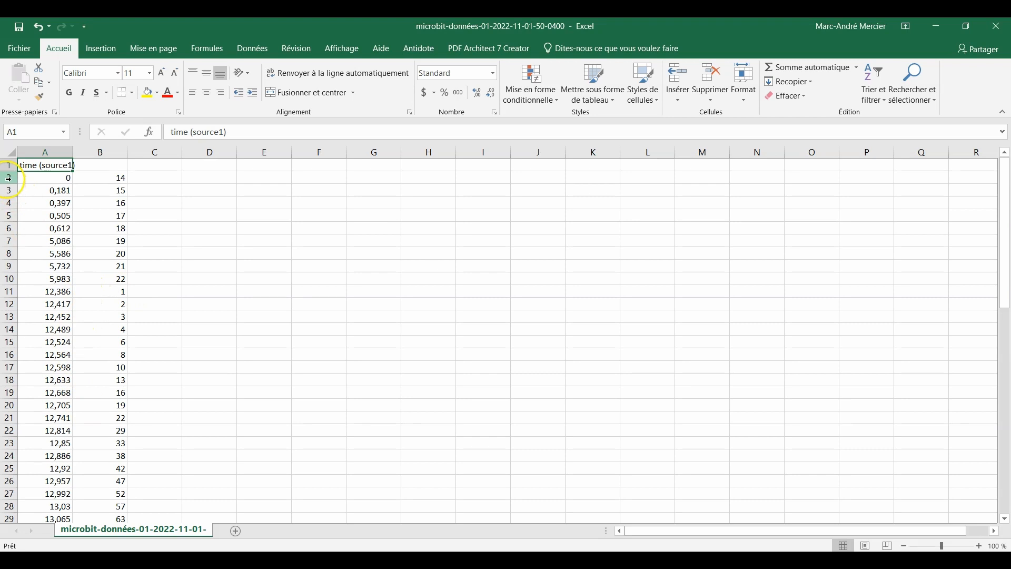
Delete rows 2 through 10, containing the readings recorded before the count restarts at 1
left_click_drag(8, 178, 9, 285)
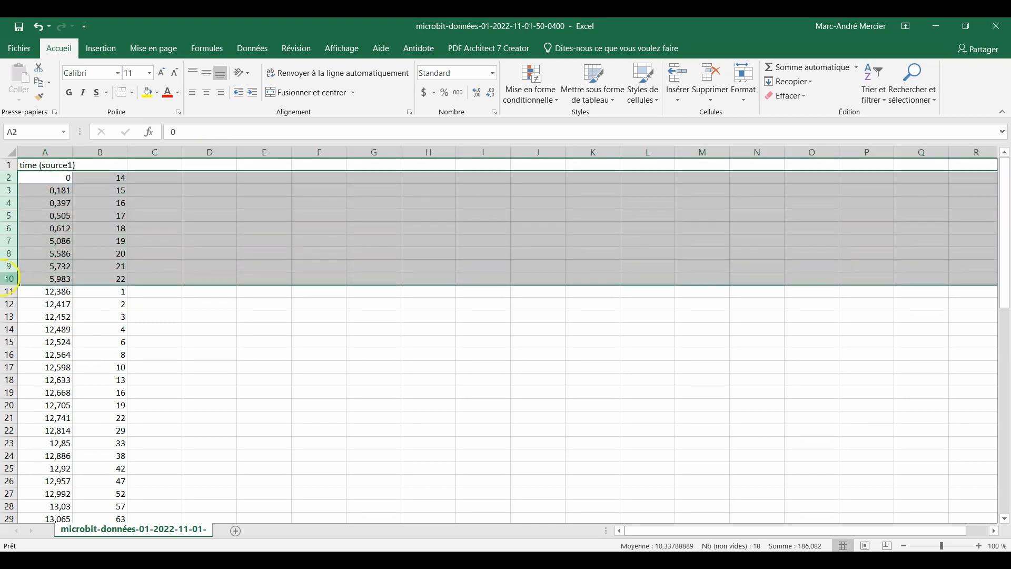
right_click(56, 222)
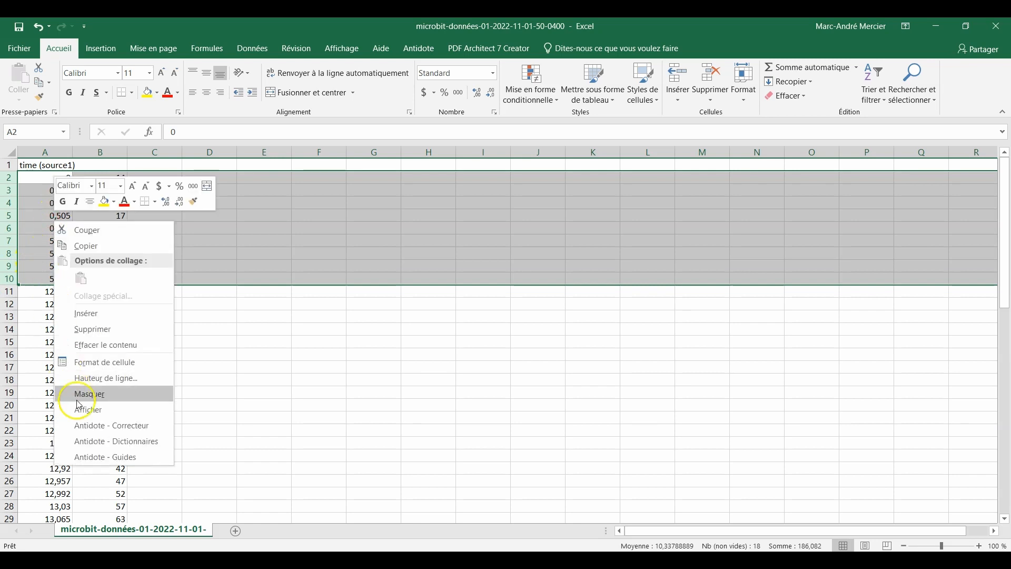
left_click(94, 328)
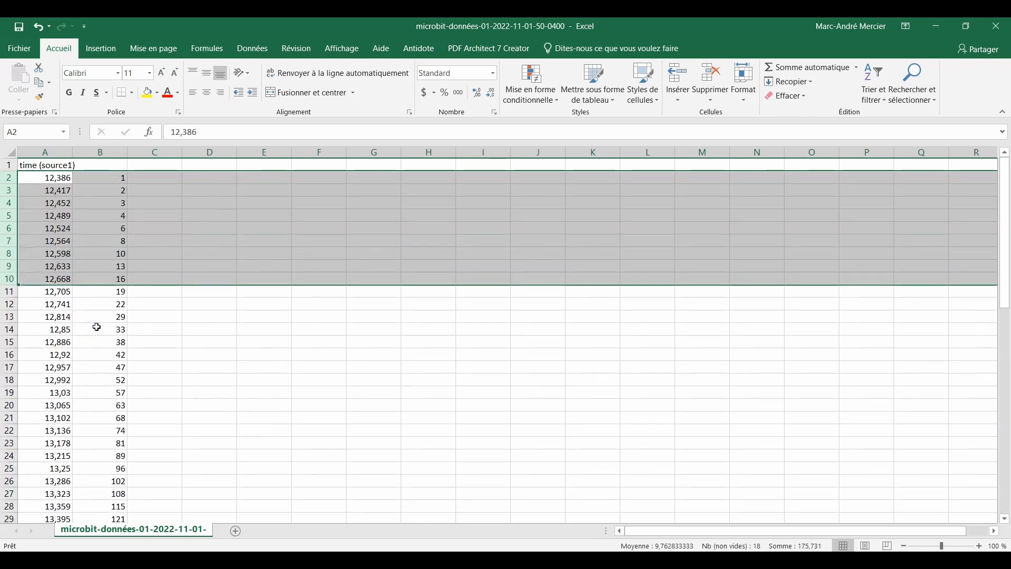
Set the headers of the raw data columns to "Temps (s)" in A1 and "# Fentes" in B1
left_click(64, 167)
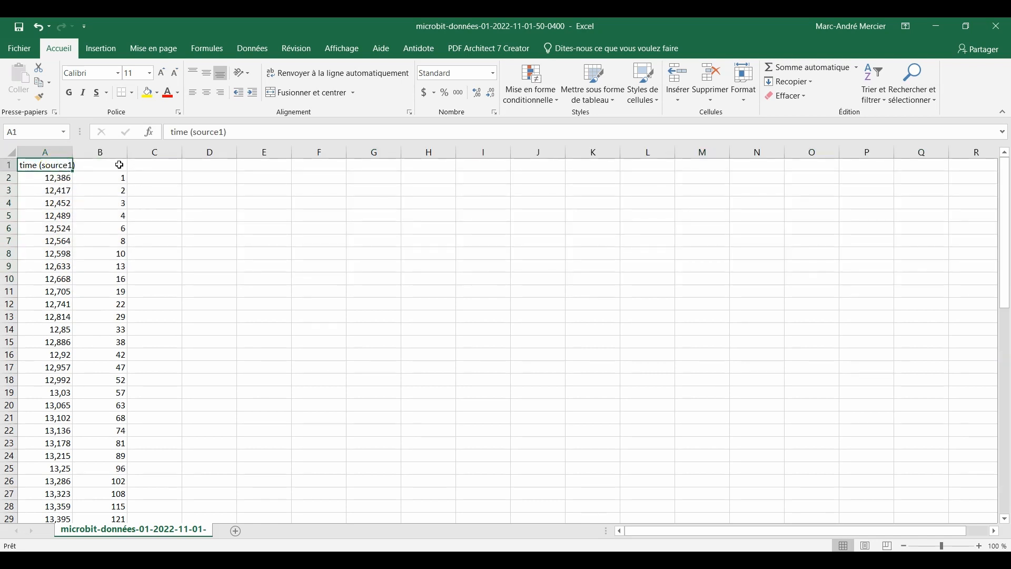
type("Temps (s")
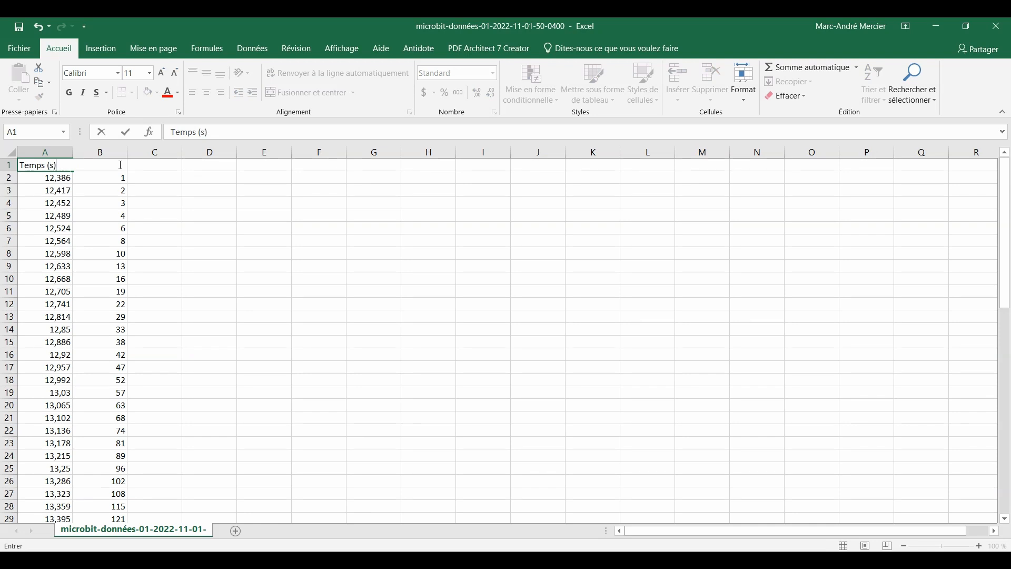
left_click(120, 165)
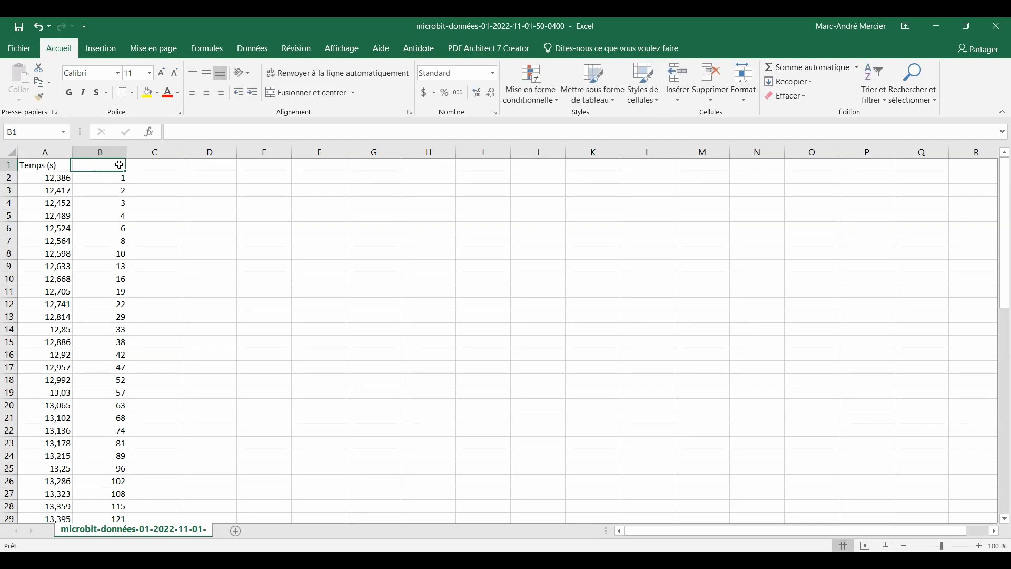
type("#")
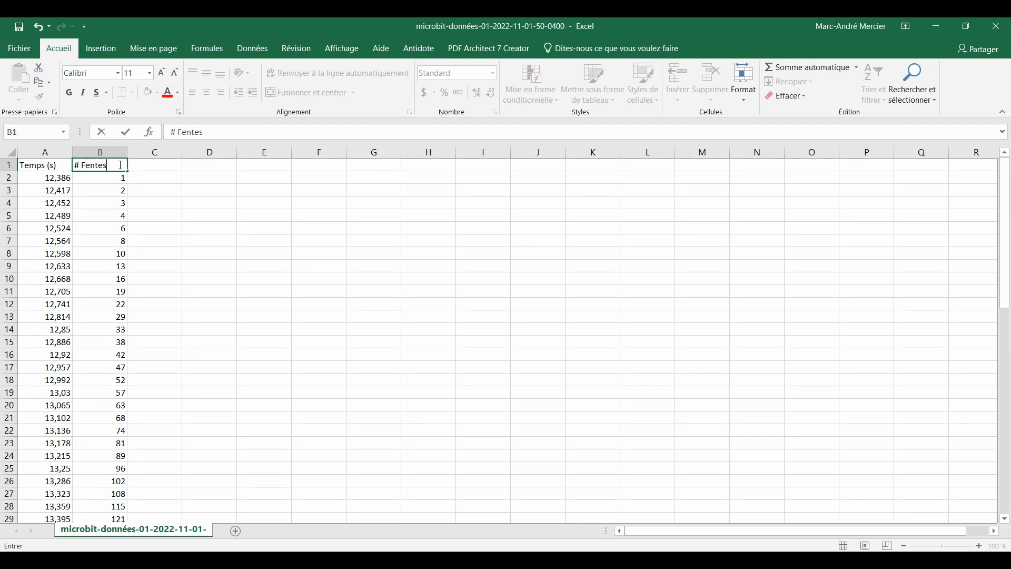
type(" Fentes")
key("Tab")
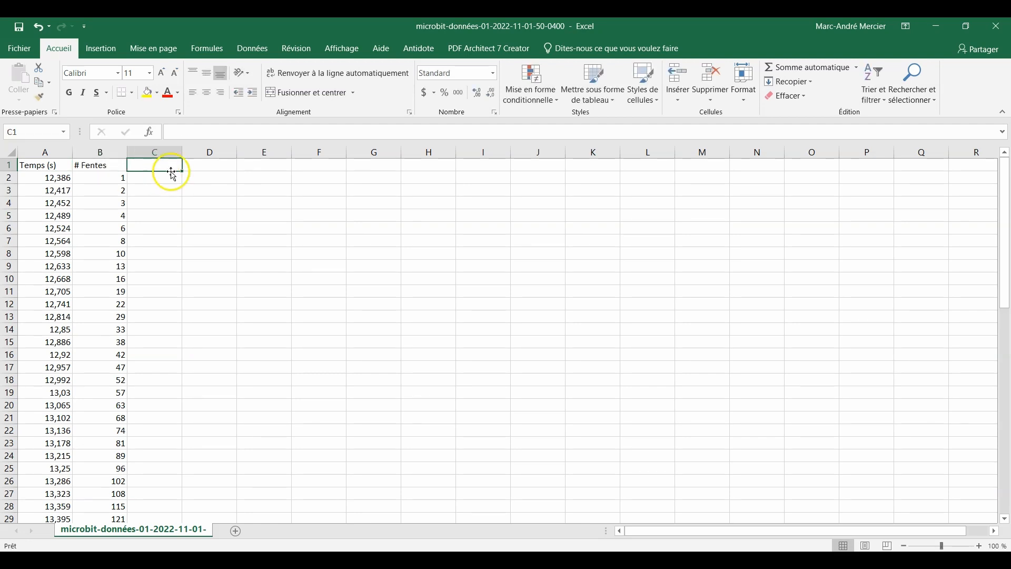
Add the headers "Temps (s)" in D1 and "Distance (m)" in E1 for the calculated columns
left_click(212, 164)
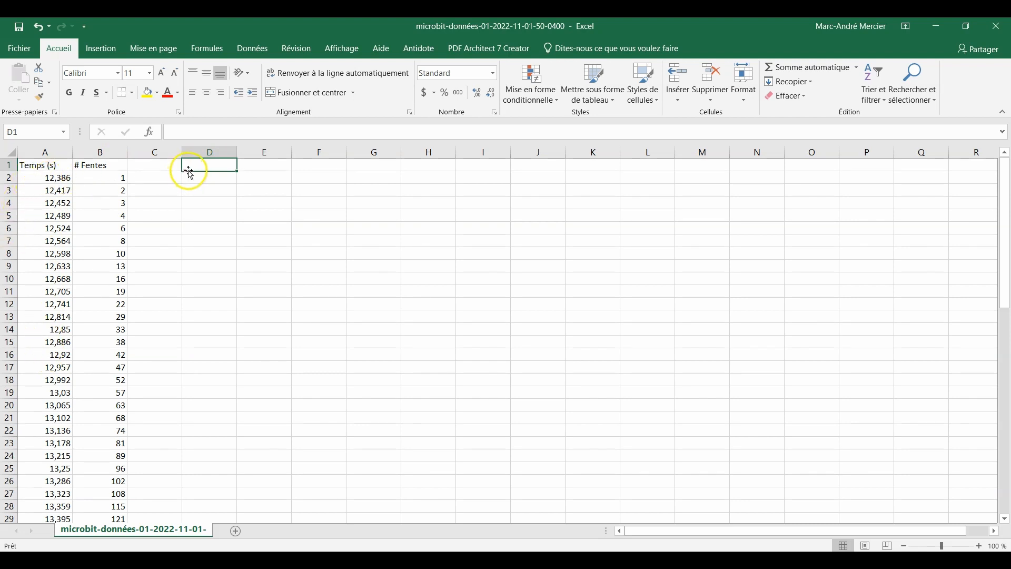
type("Temps (s")
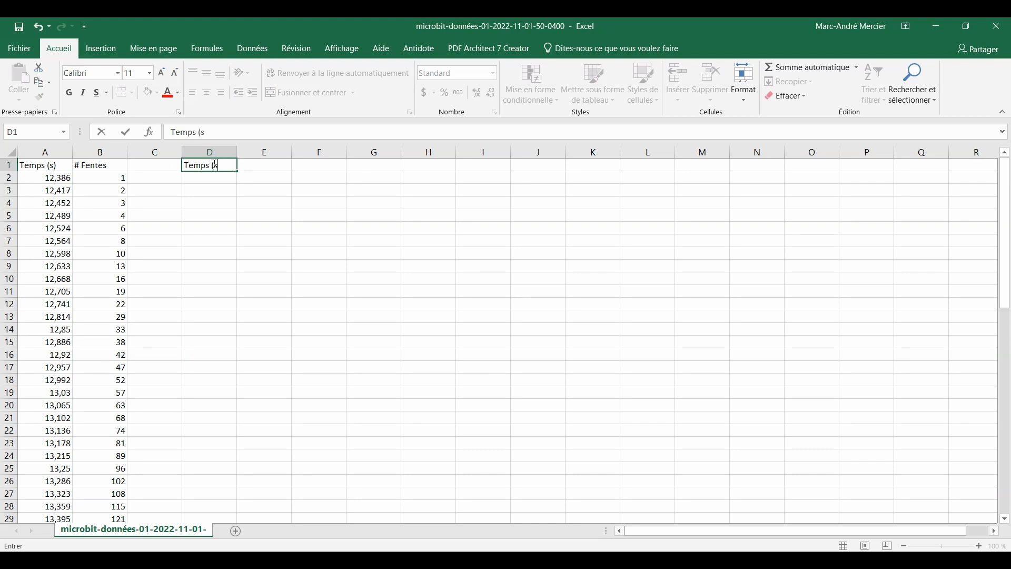
key("Tab")
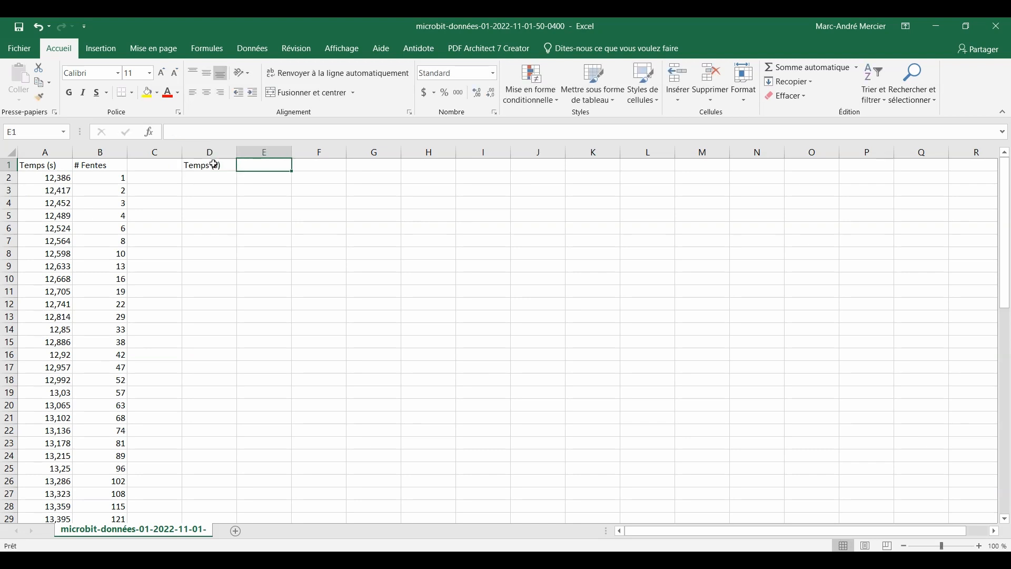
type("Dl")
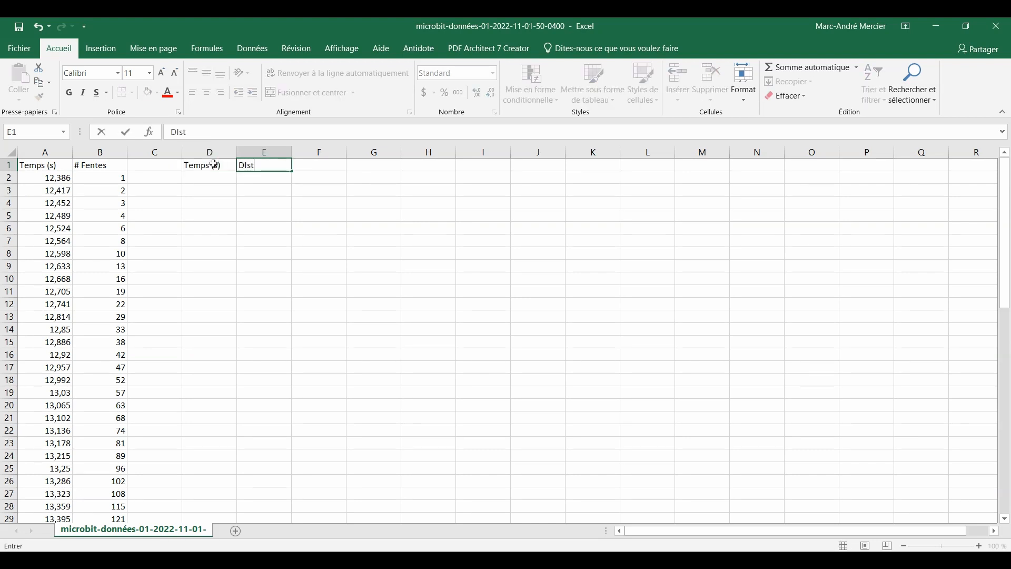
type("stance (m")
key("Return")
Enter the formula =A2-$A$2 in D2 to calculate elapsed time from the first reading
left_click(209, 176)
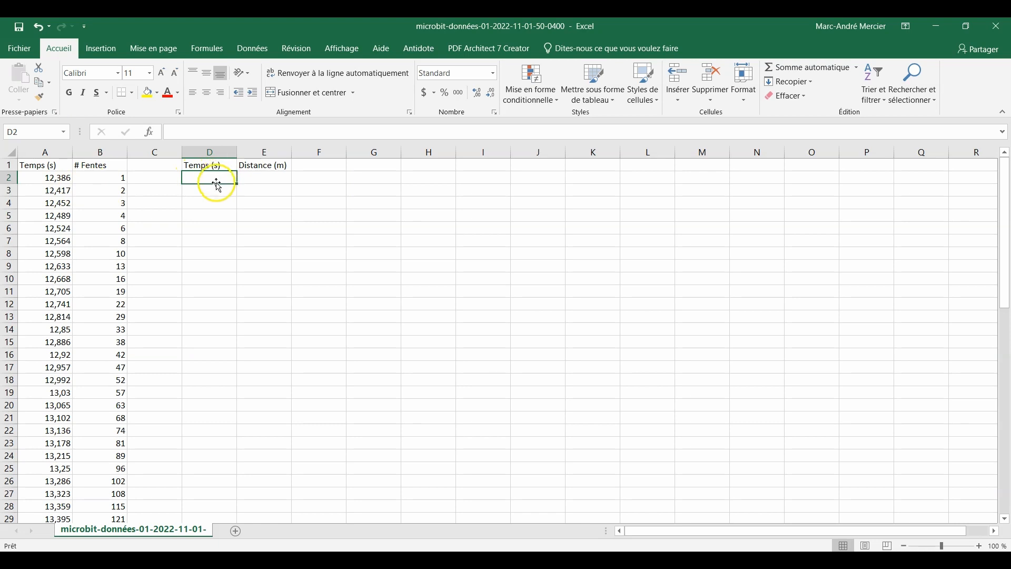
type("=")
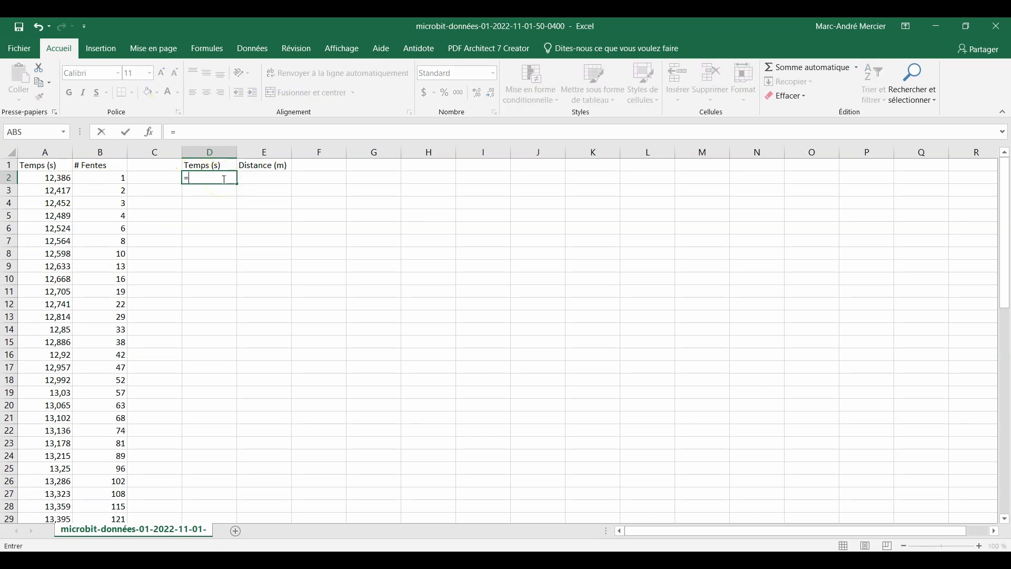
left_click(63, 177)
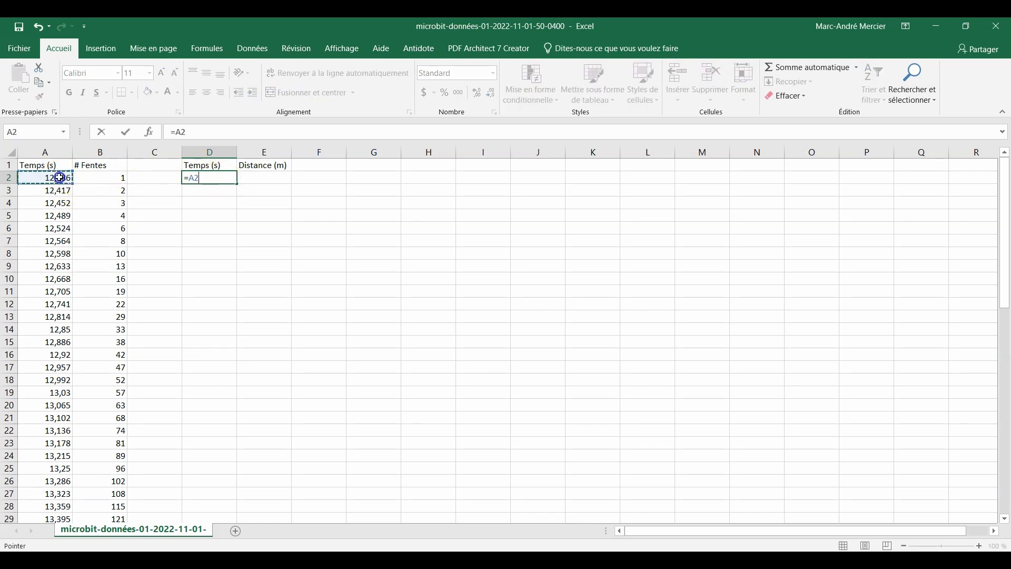
type("-")
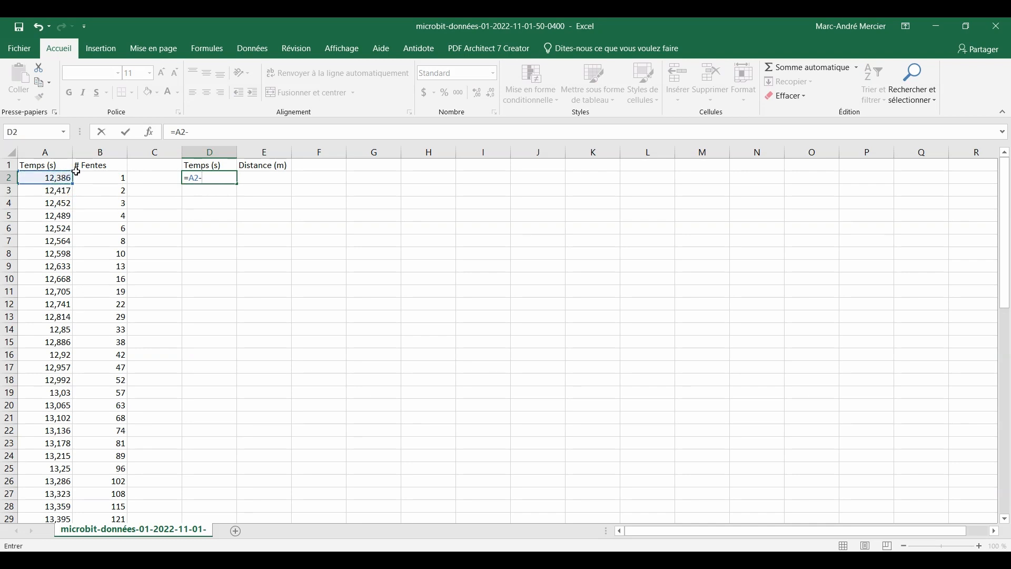
left_click(58, 178)
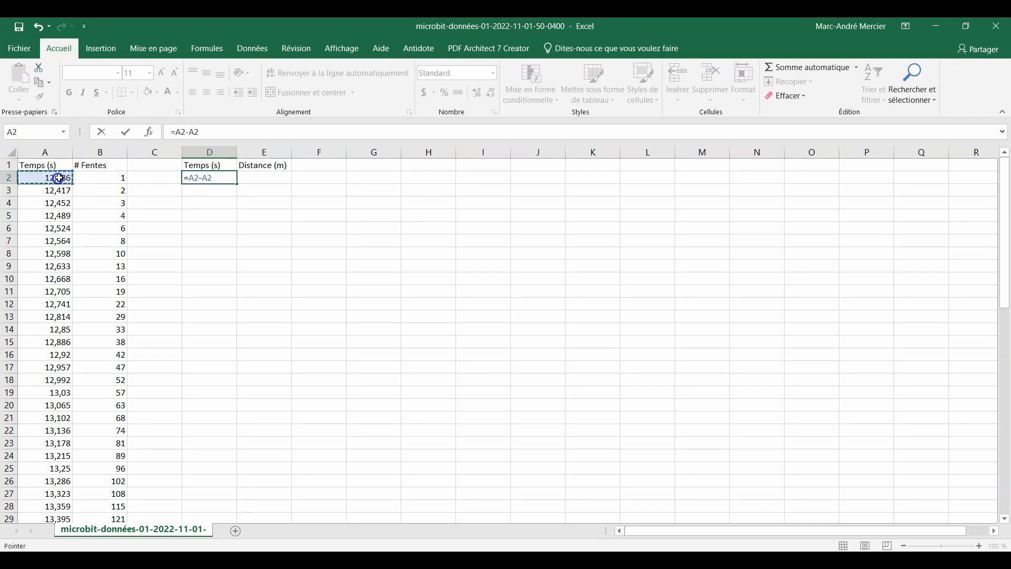
left_click(198, 178)
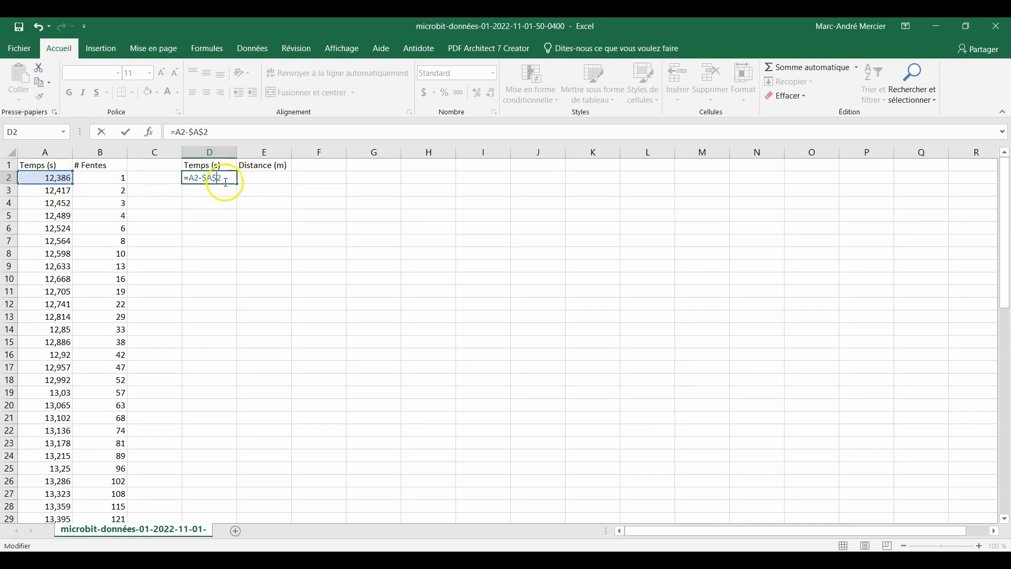
key("Return")
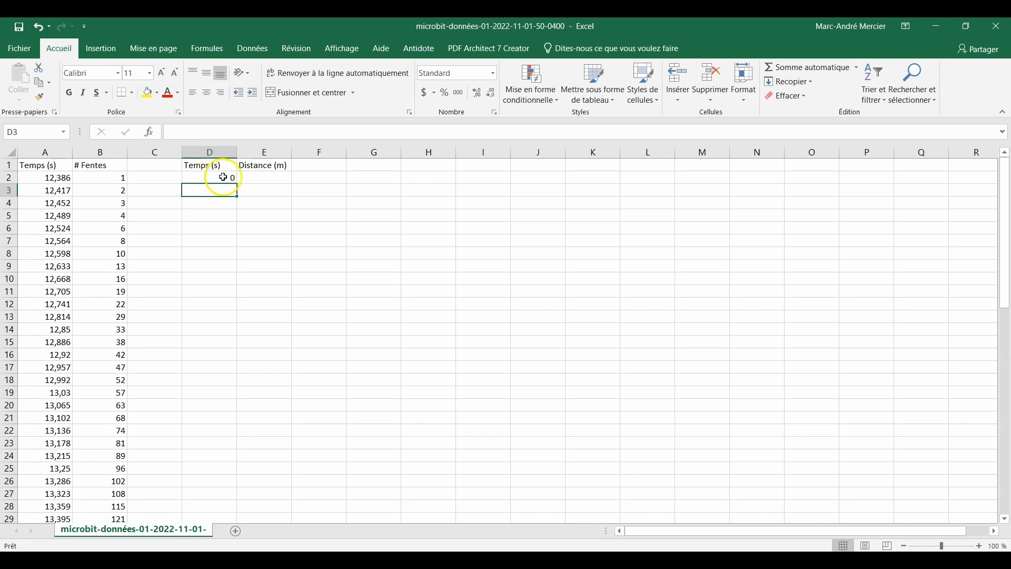
Fill the elapsed-time formula from D2 down to D57, covering every data row
left_click(231, 177)
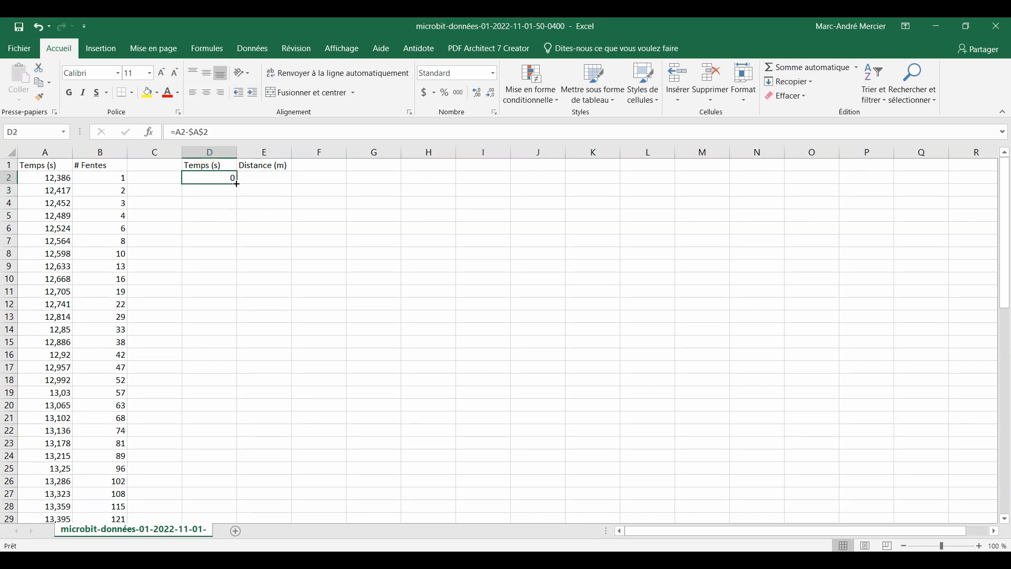
left_click_drag(236, 184, 237, 195)
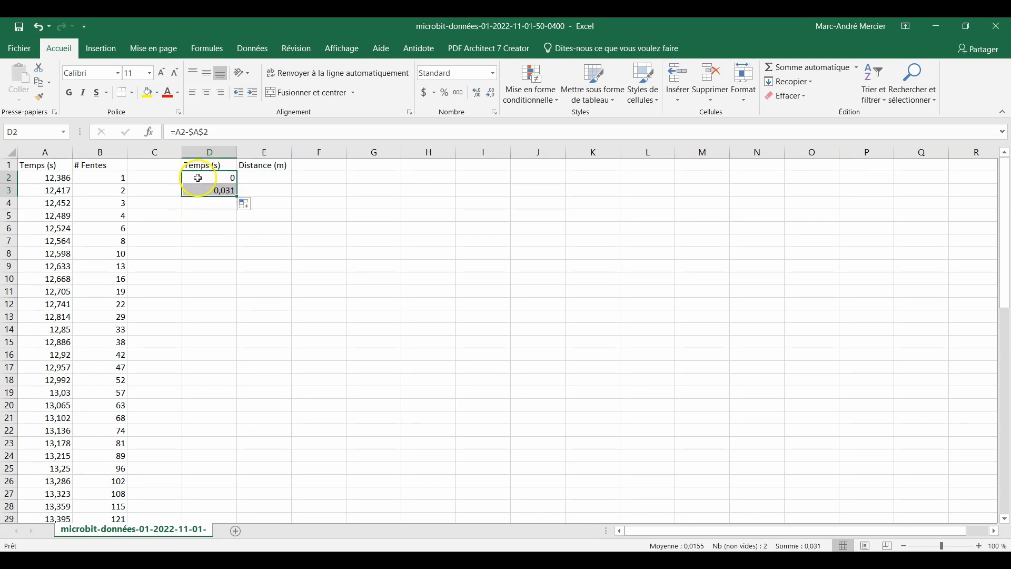
left_click(206, 179)
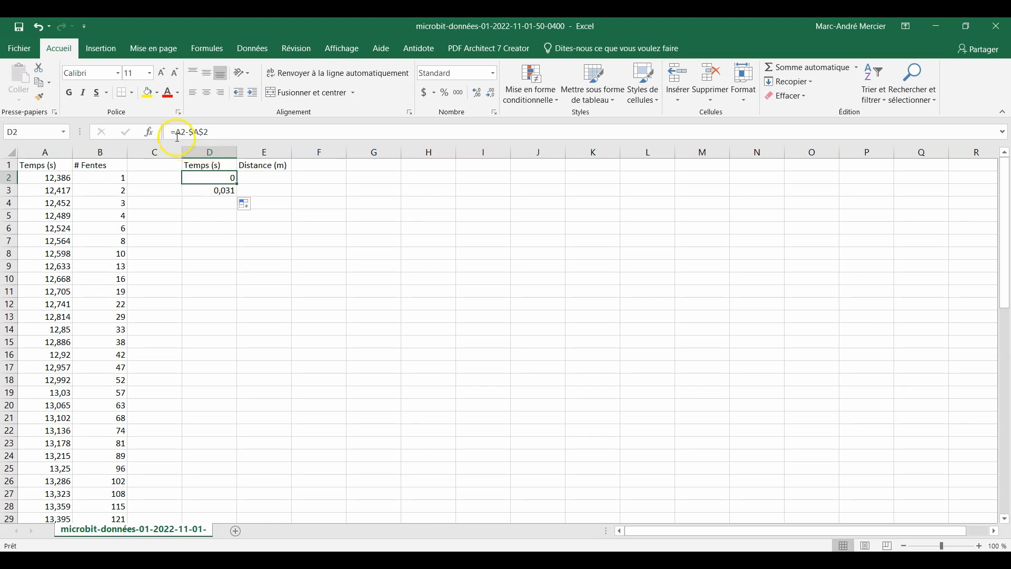
left_click(228, 191)
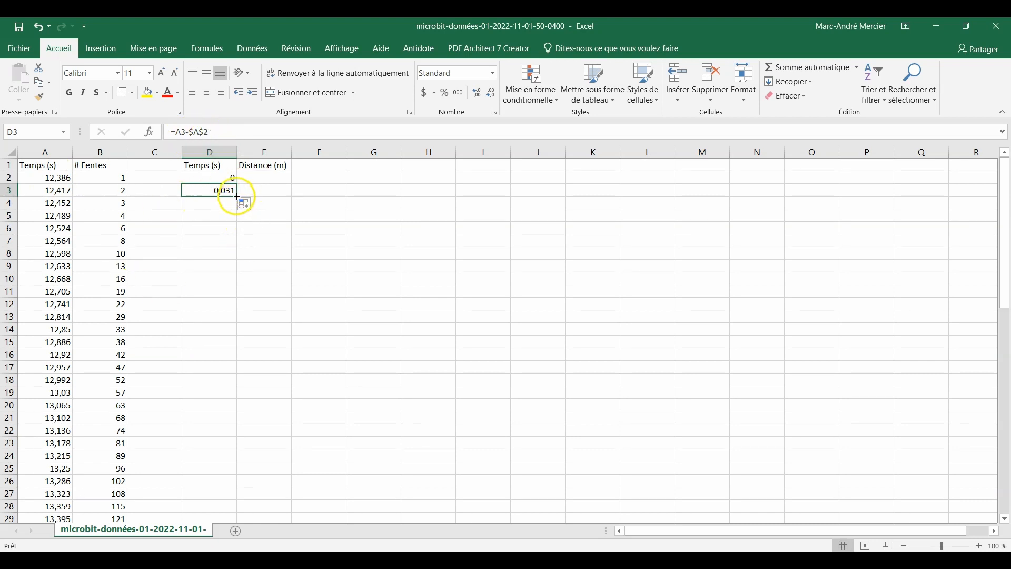
left_click(219, 179)
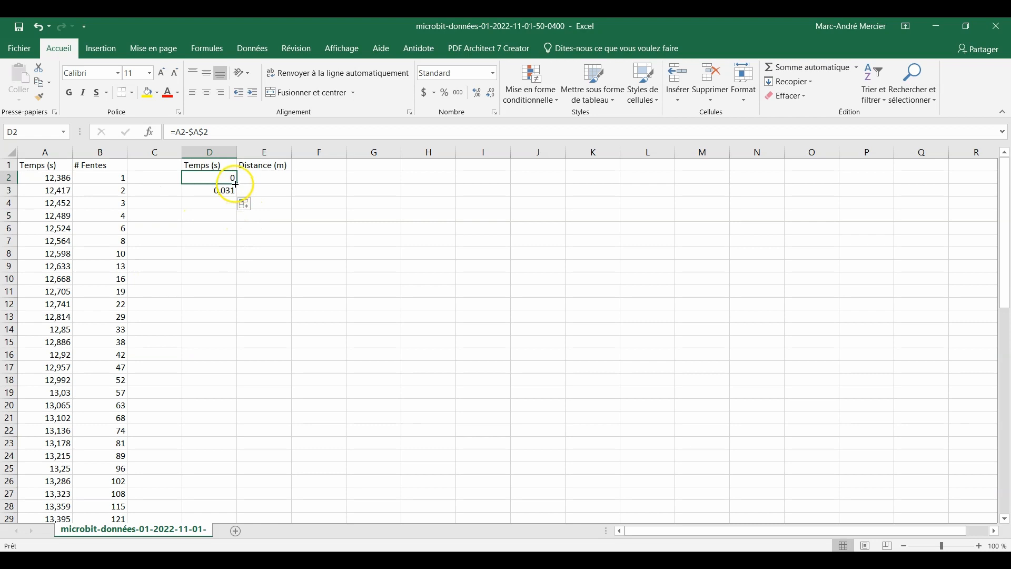
left_click_drag(236, 185, 232, 500)
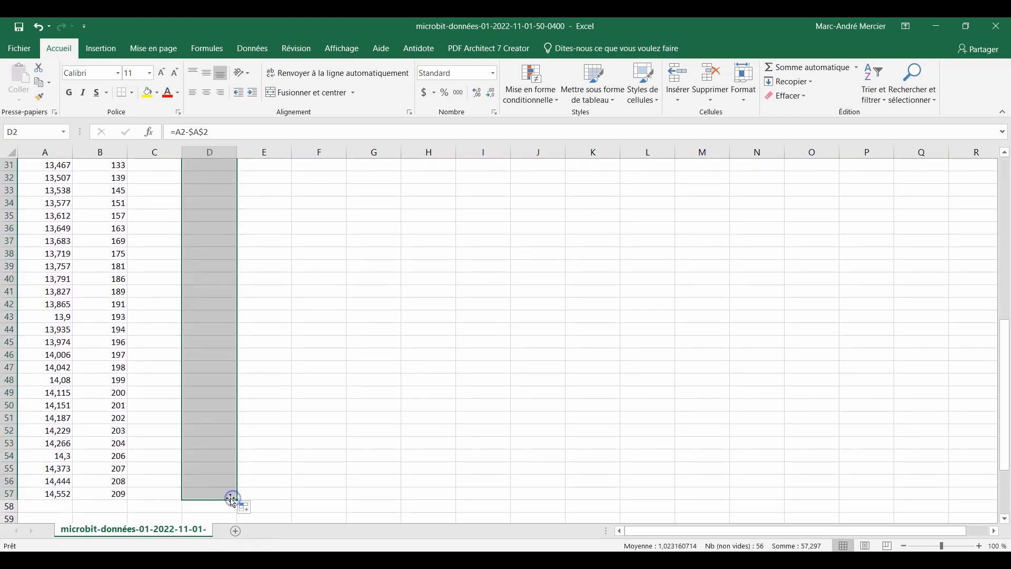
scroll(179, 342, "up", 10)
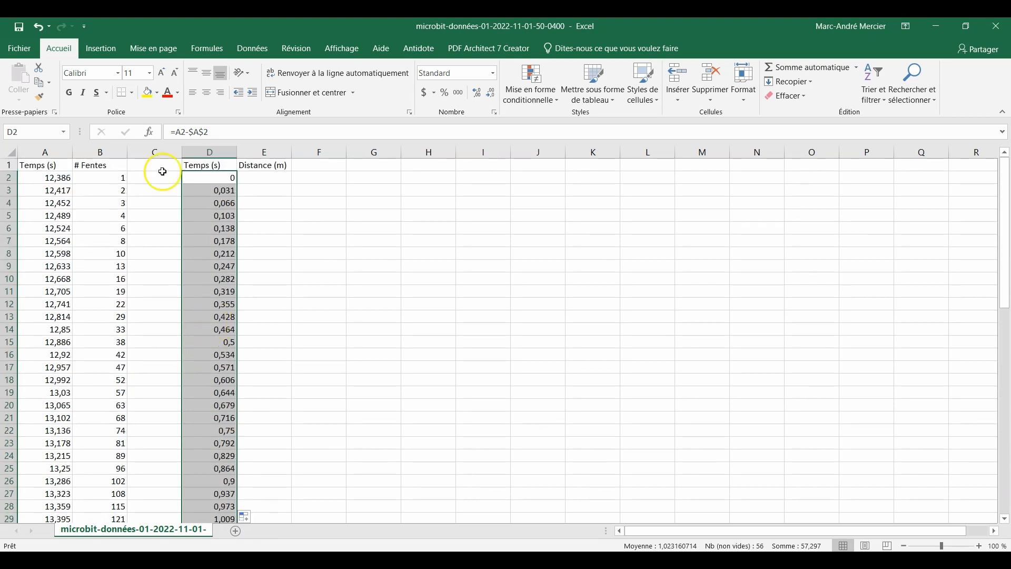
Enter the formula =(B2-$B$2)/10*9,6/100 in E2 to convert the slot count into distance in metres
left_click(208, 177)
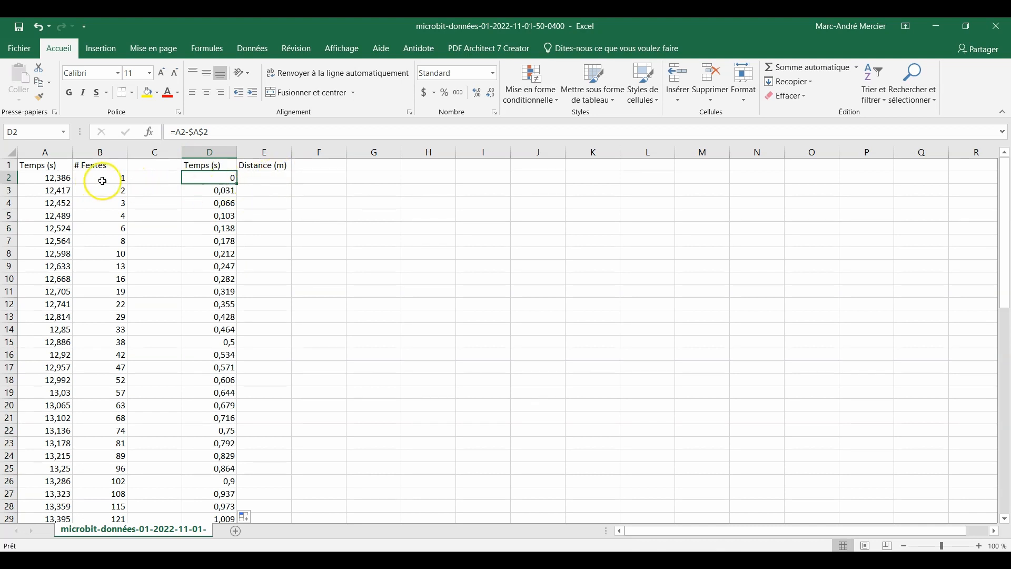
left_click(272, 176)
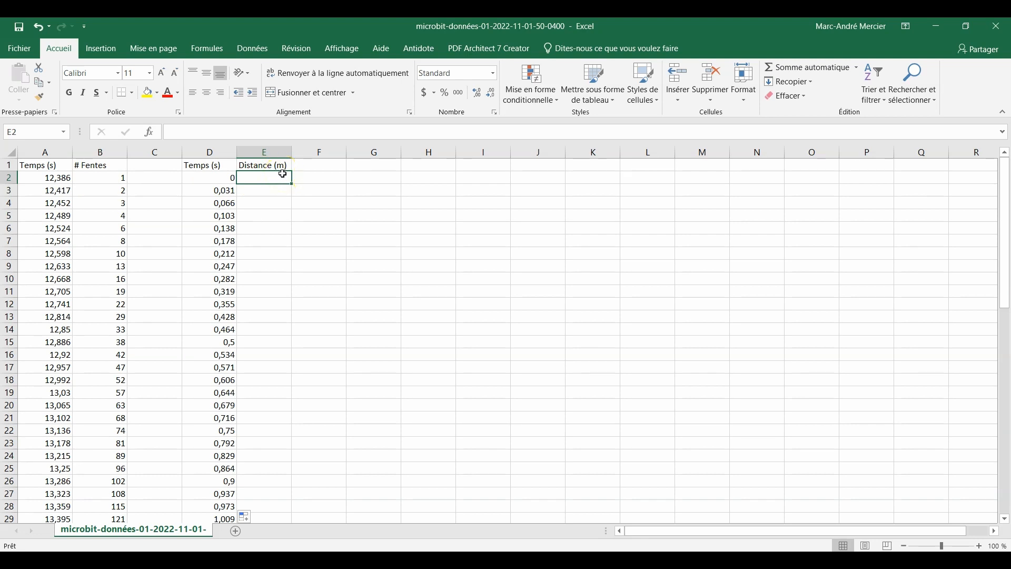
type("=")
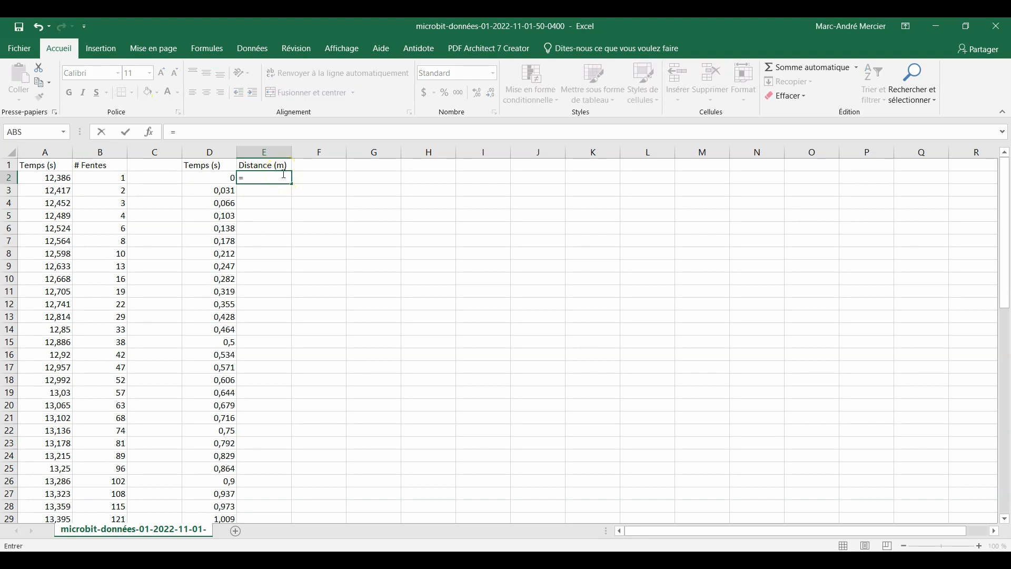
type("(")
left_click(111, 181)
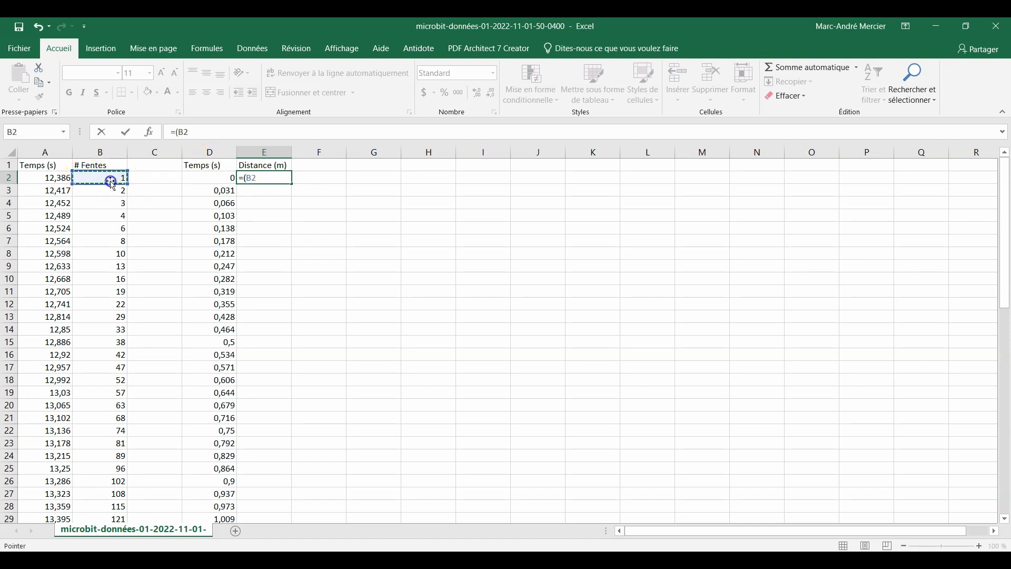
type("-")
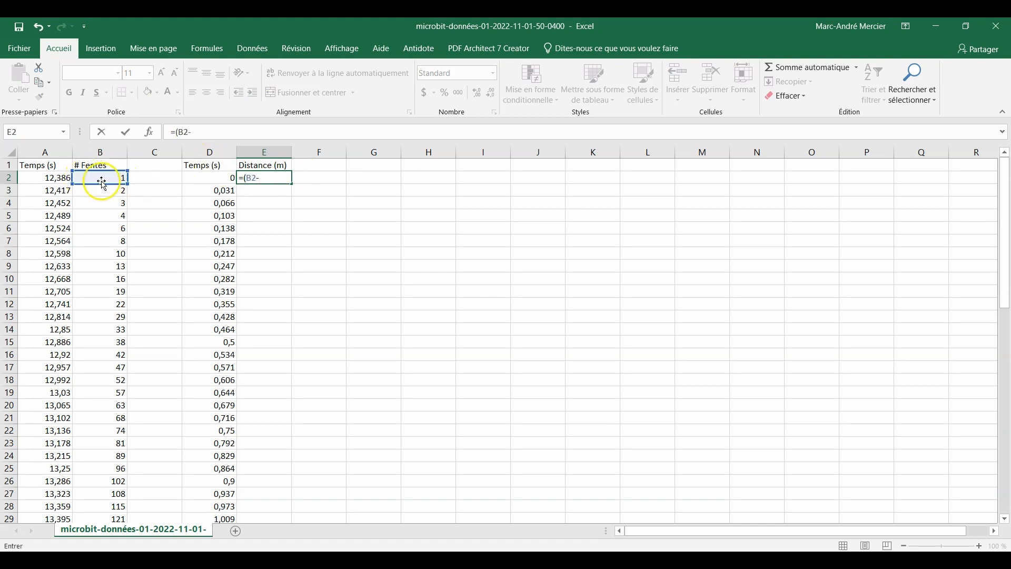
left_click(111, 177)
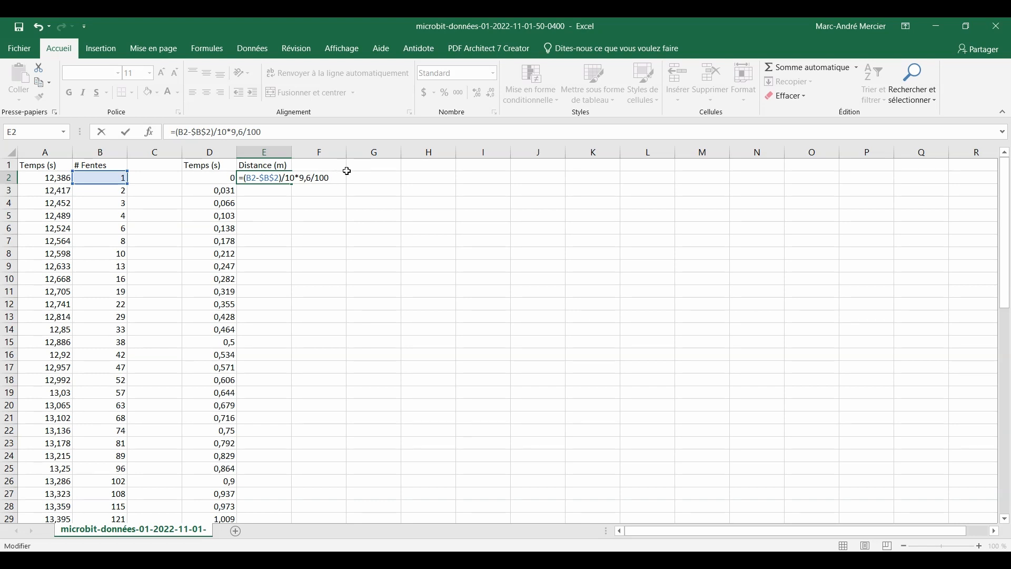
key("Return")
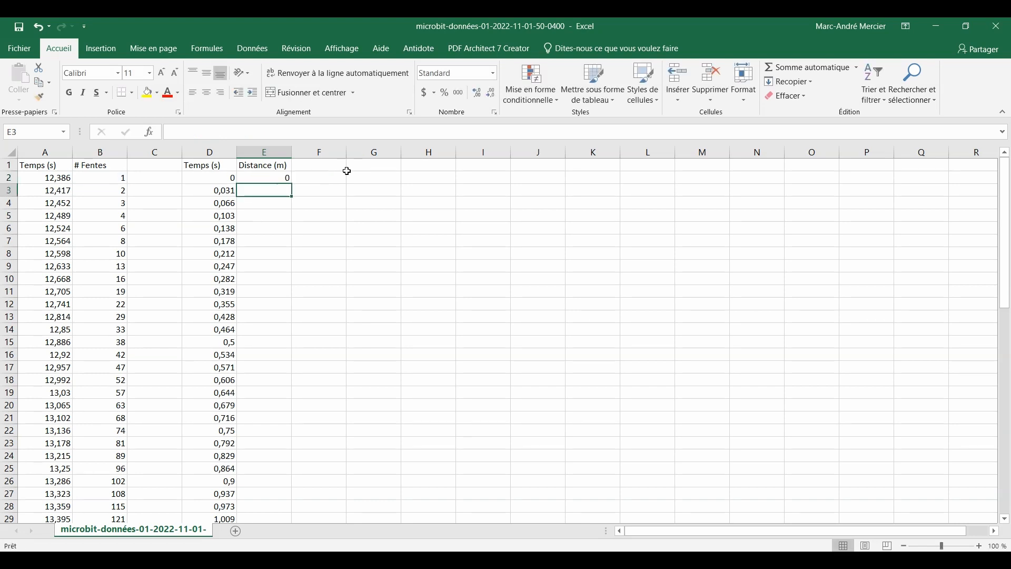
Fill the distance formula from E2 down to E57, covering every data row
left_click(289, 179)
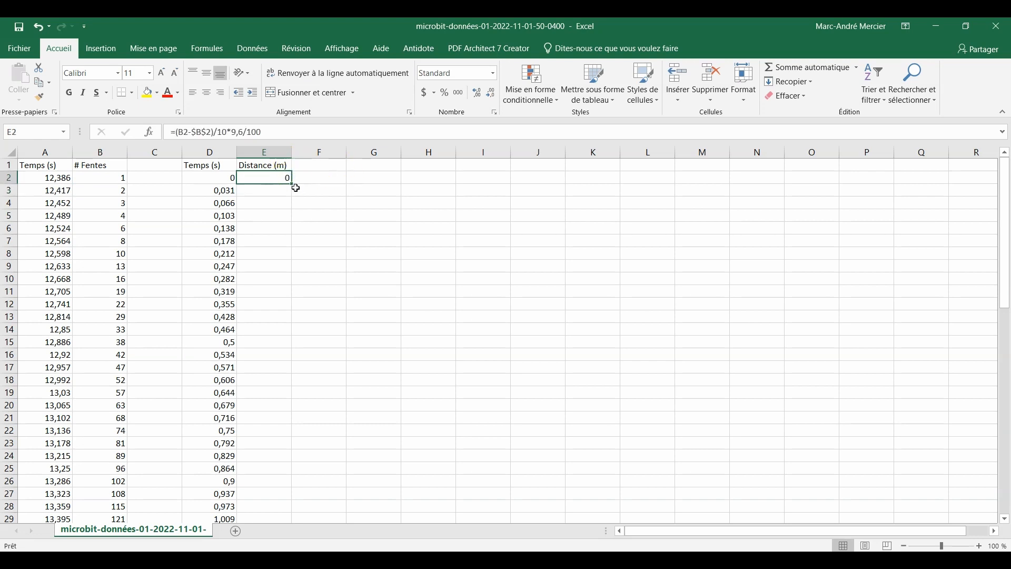
left_click_drag(291, 182, 270, 486)
scroll(289, 327, "up", 10)
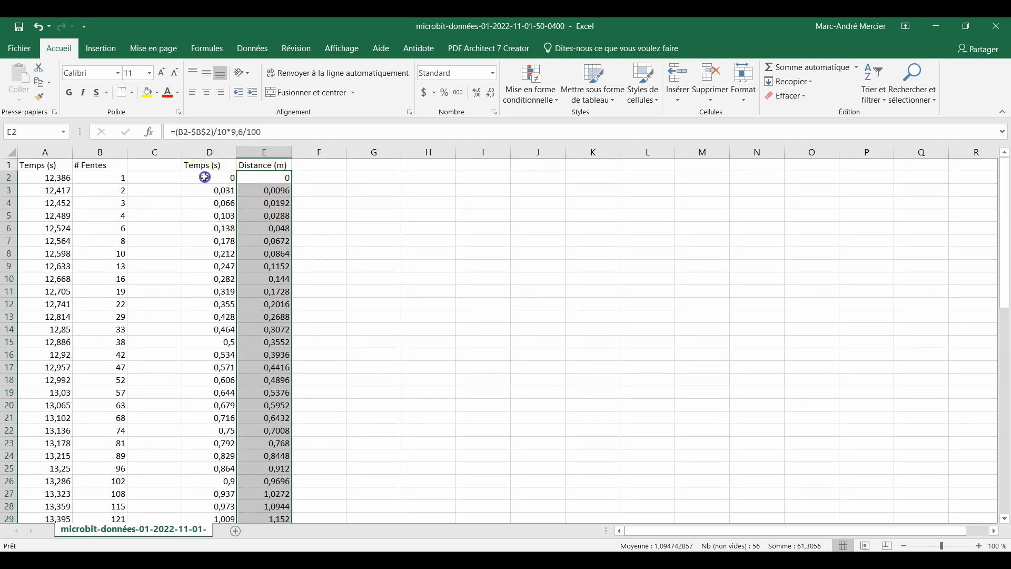
Insert a markers-only scatter chart of distance against time from D2:E57 and move it slightly higher beside the data
left_click_drag(203, 175, 271, 494)
scroll(284, 310, "up", 10)
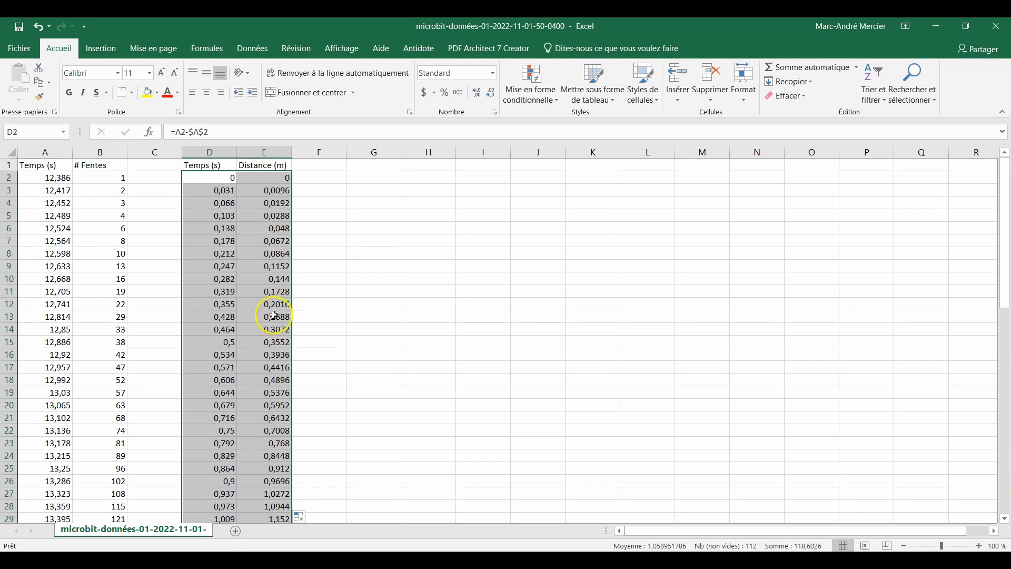
left_click(100, 48)
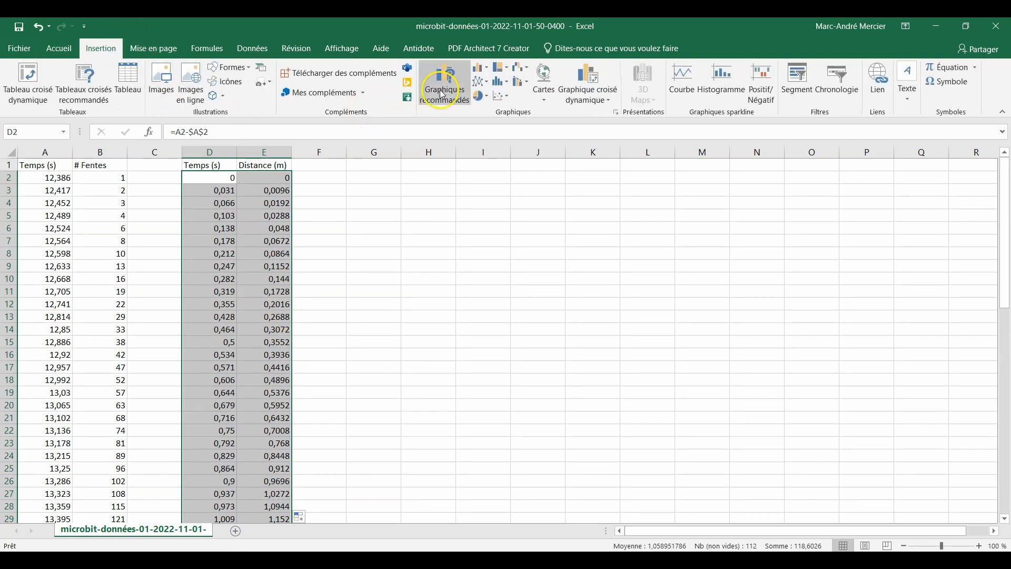
left_click(500, 96)
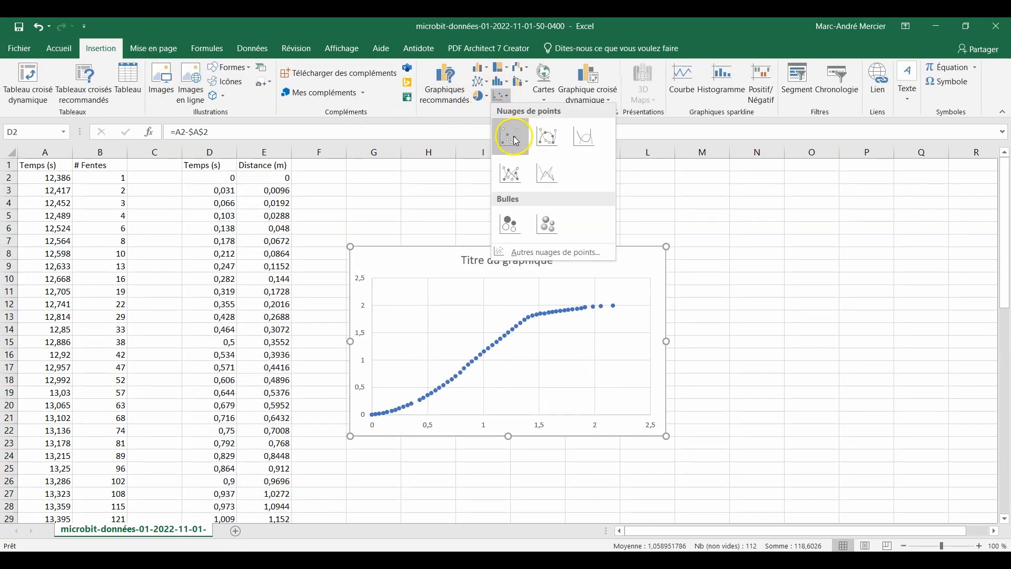
left_click(521, 131)
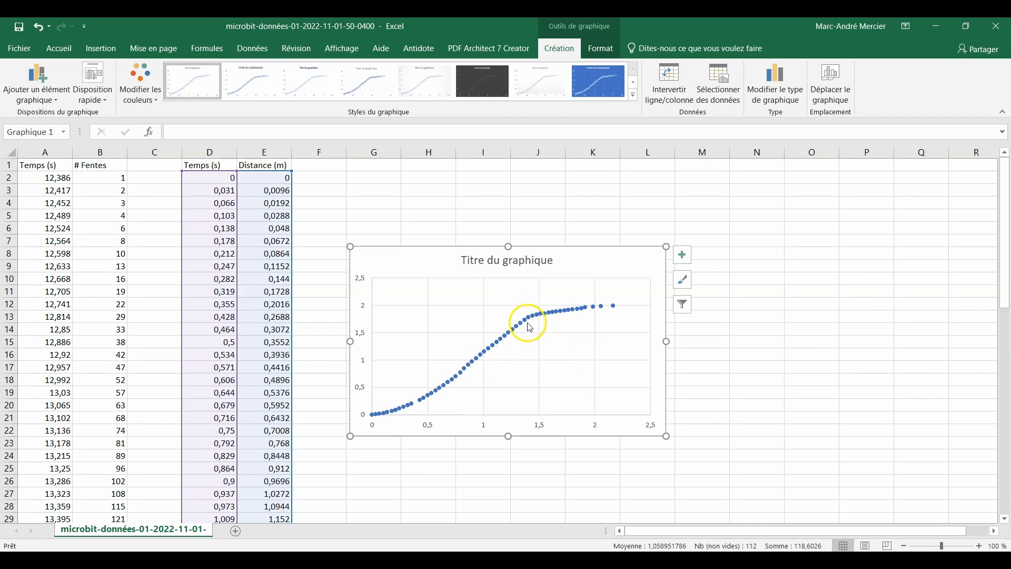
mouse_move(531, 323)
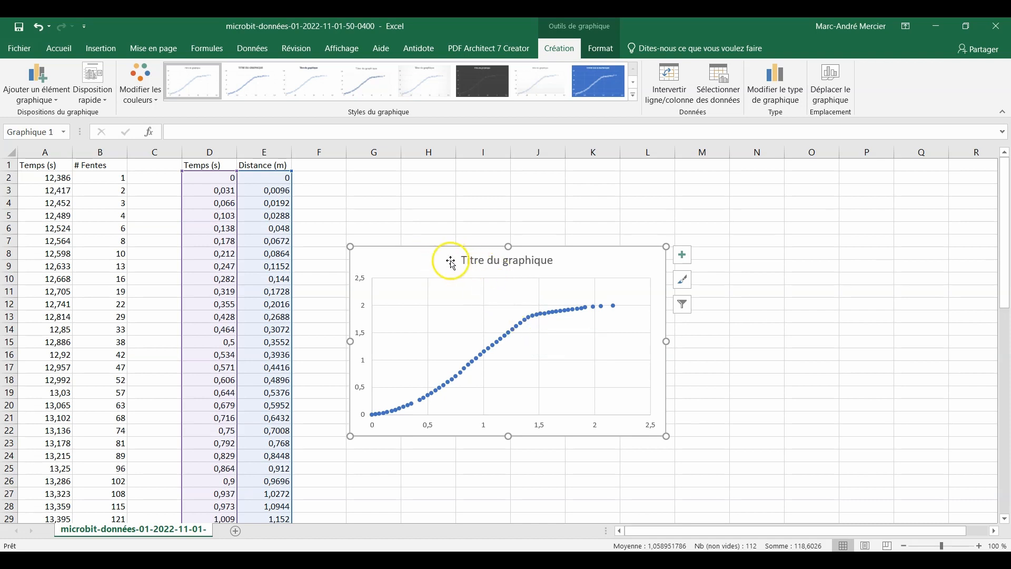
left_click_drag(449, 262, 447, 195)
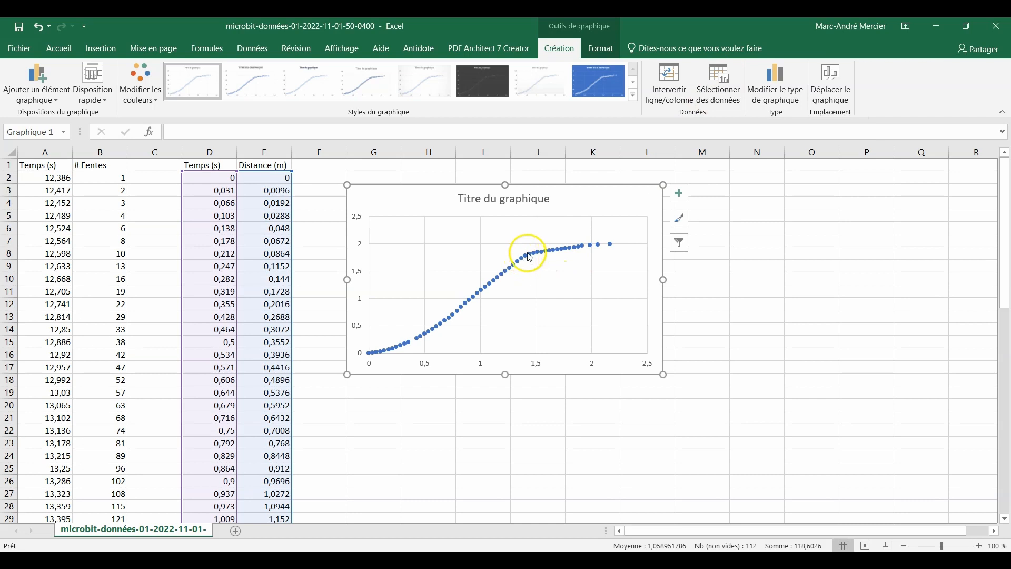
Restrict the X values of the chart's series to the time cells D2:D39
mouse_move(528, 261)
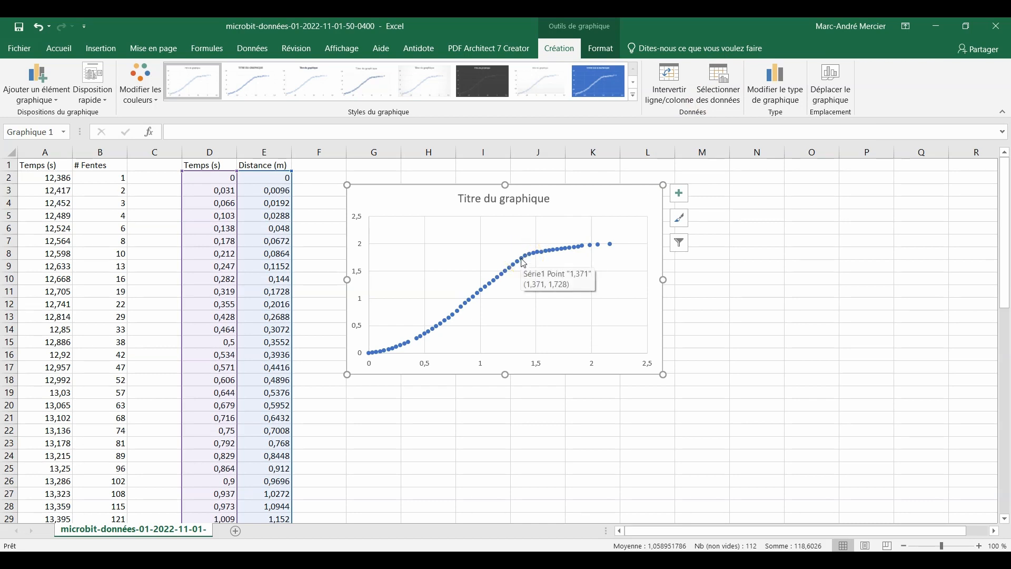
left_click(720, 79)
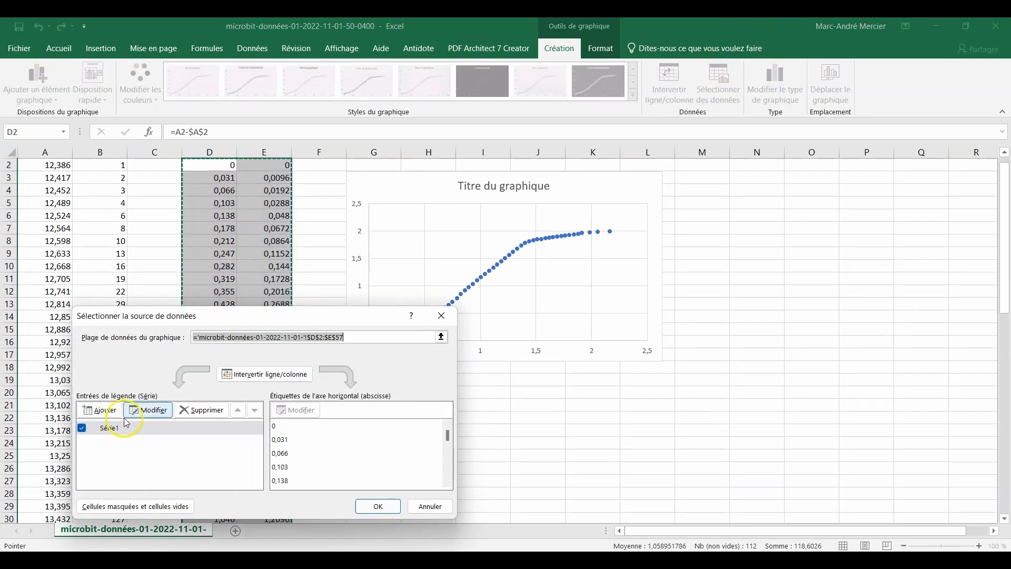
left_click(143, 409)
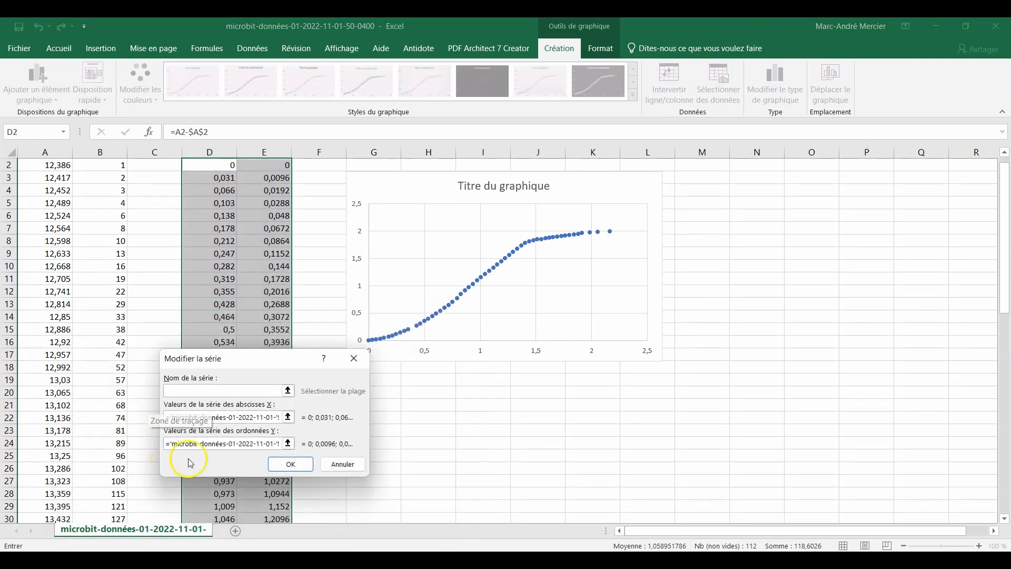
left_click(288, 417)
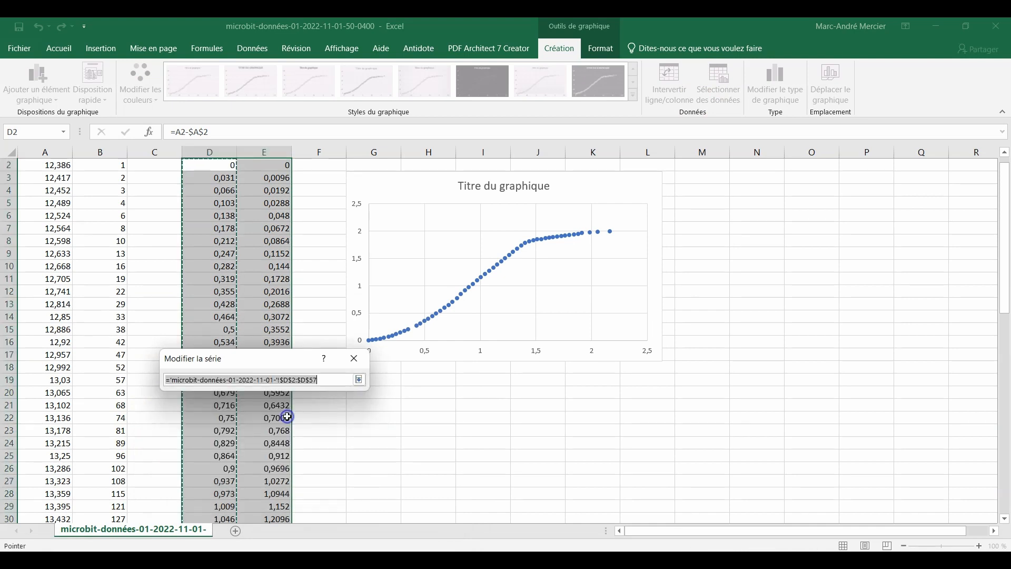
left_click_drag(202, 171, 214, 458)
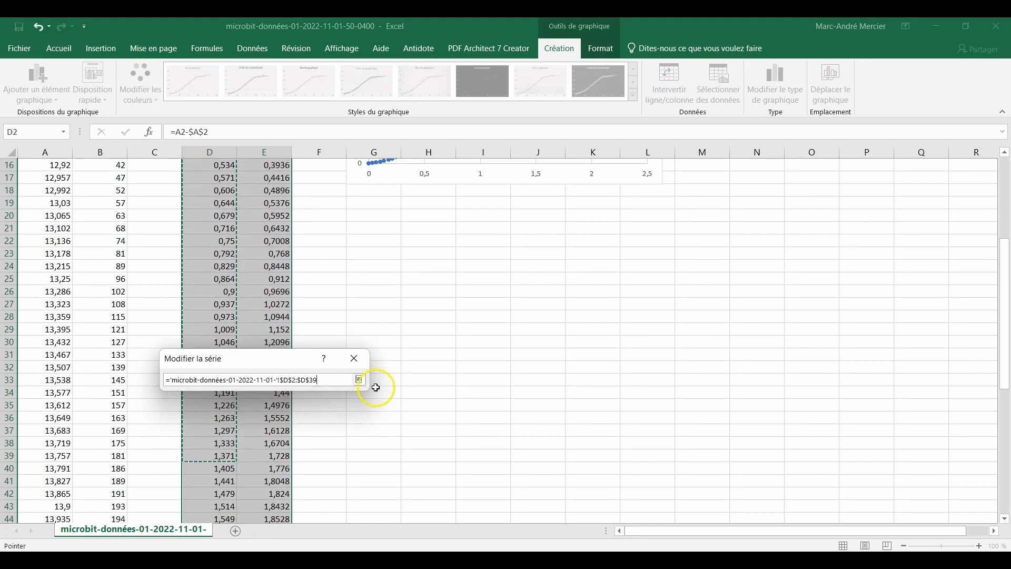
left_click(359, 381)
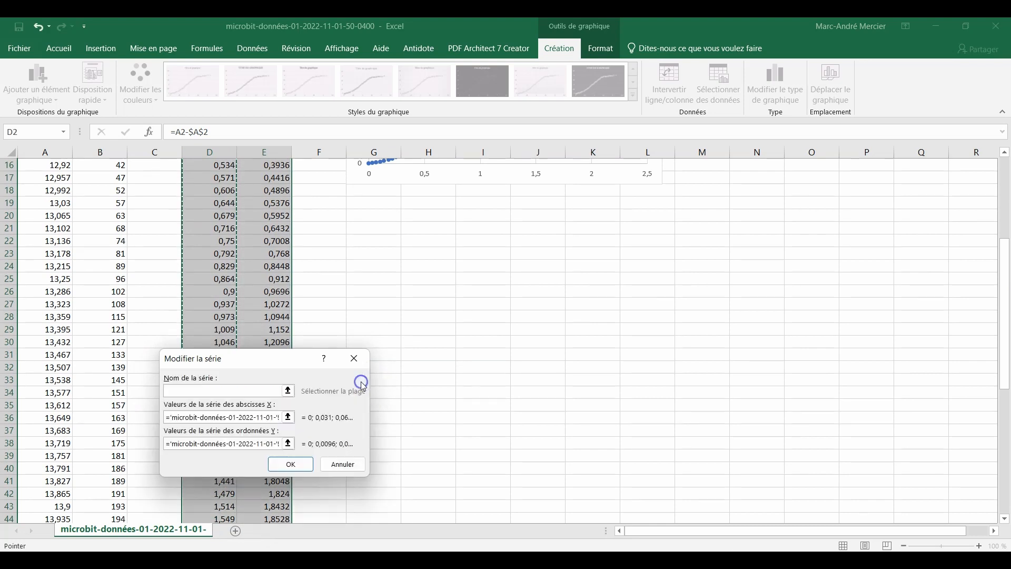
Restrict the Y values of the chart's series to the distance cells E2:E39 and apply the data source change
left_click(287, 444)
scroll(288, 445, "up", 3)
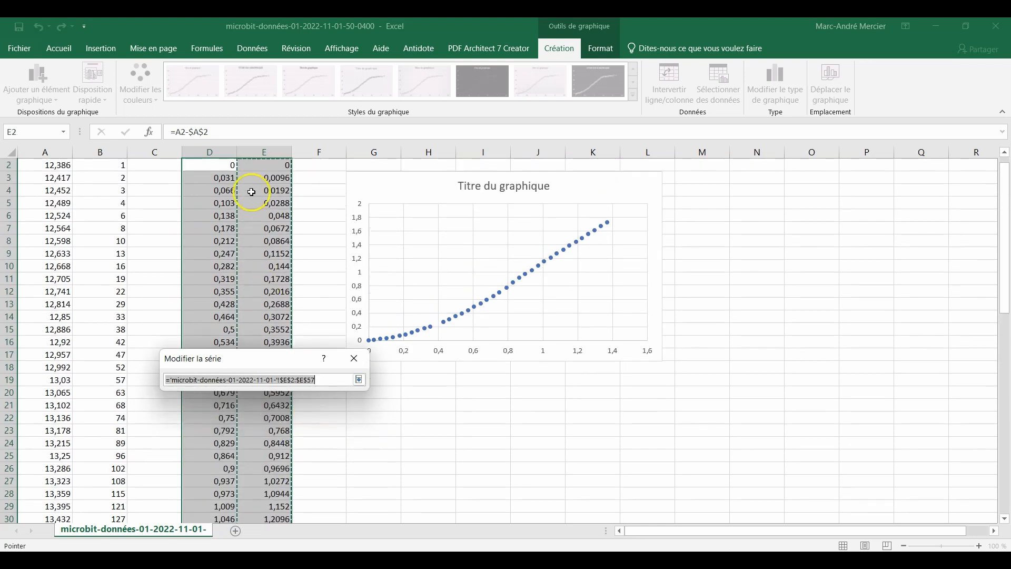
left_click_drag(271, 165, 271, 415)
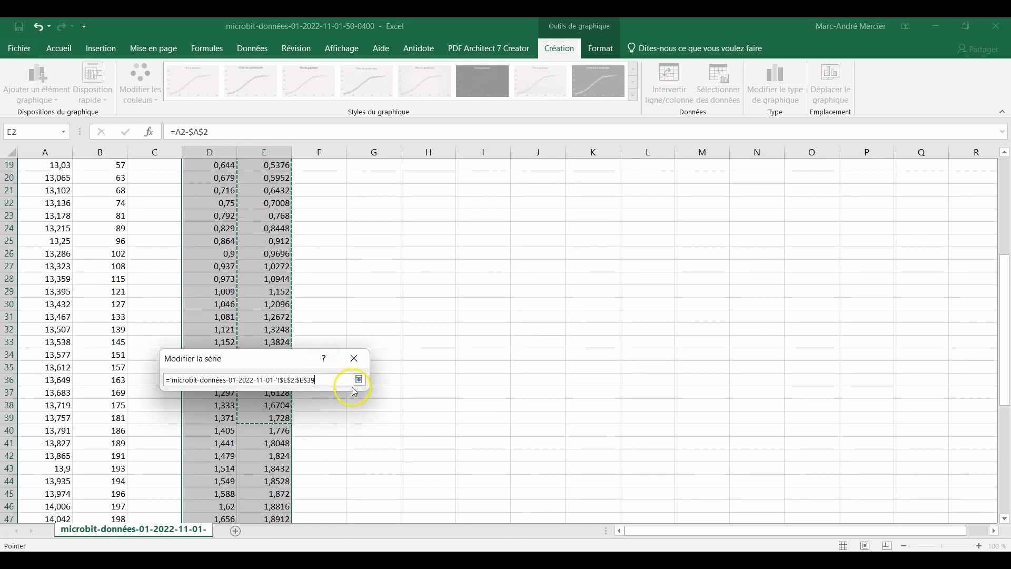
left_click(359, 379)
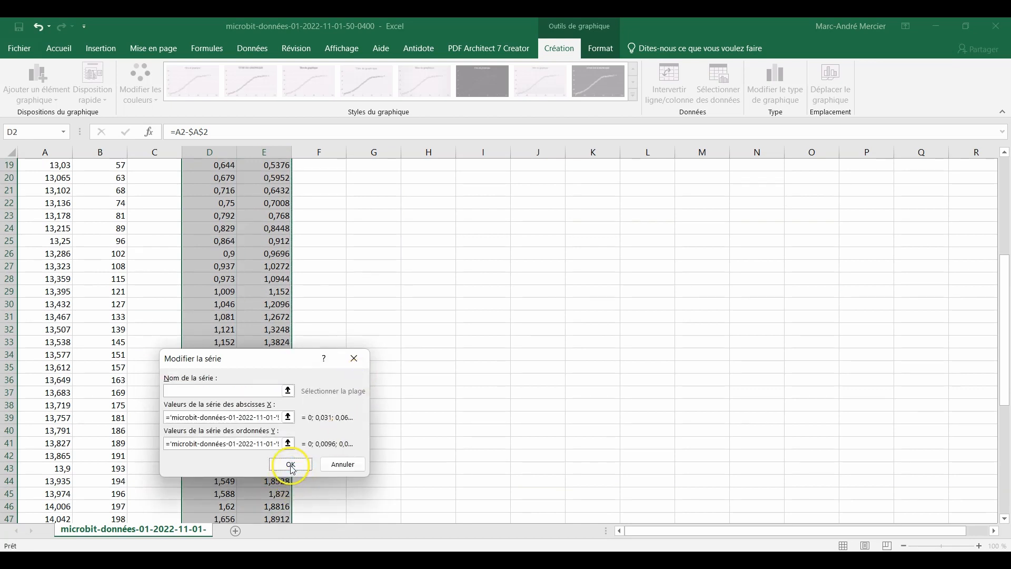
left_click(291, 464)
left_click(372, 506)
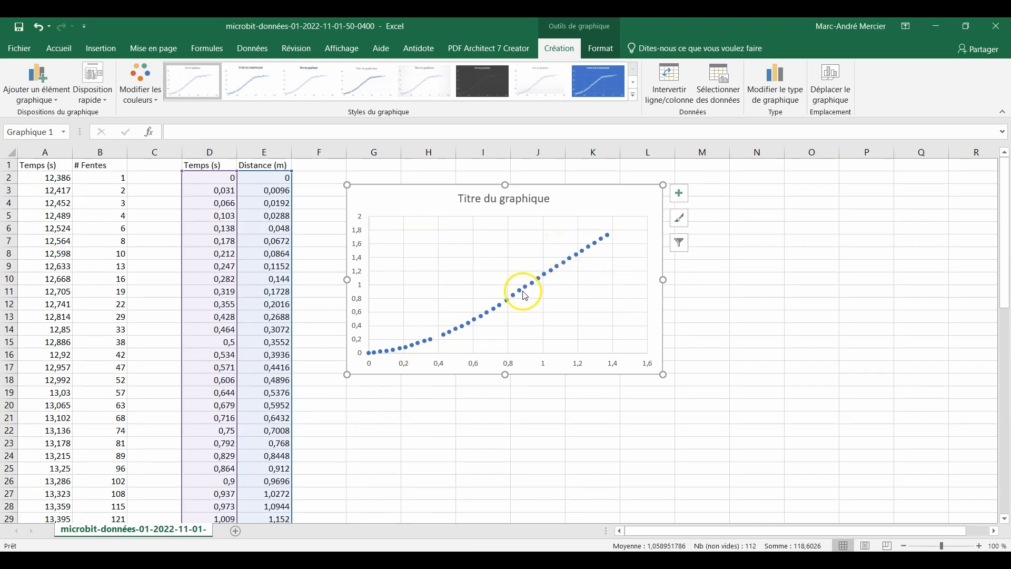
Move the chart over to columns L–R and add headers "Variation de temps (s)" in G1, "Vriation de distance (m)" in H1 and "v inst (m/s)" in I1
mouse_move(524, 296)
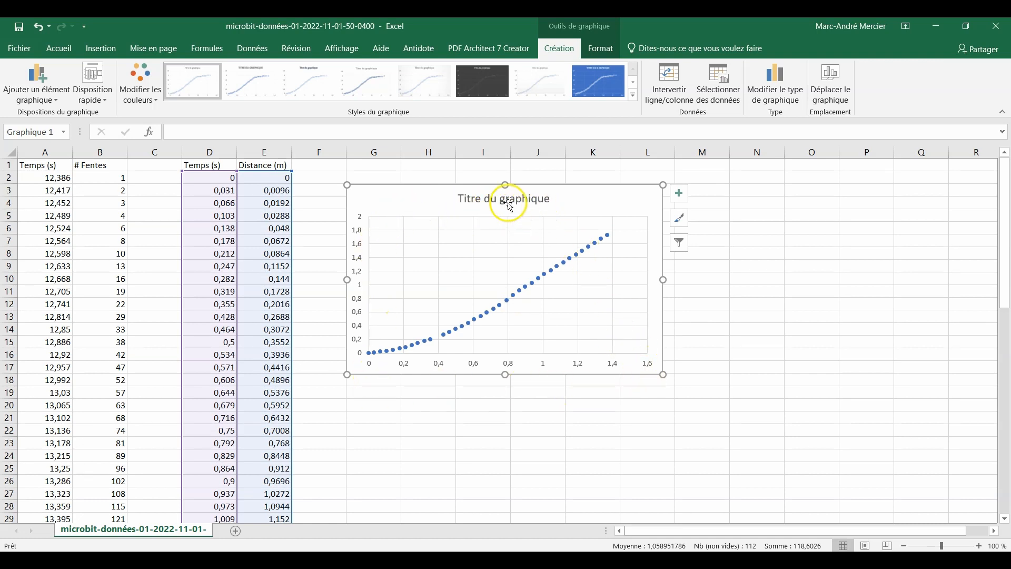
left_click_drag(422, 193, 733, 188)
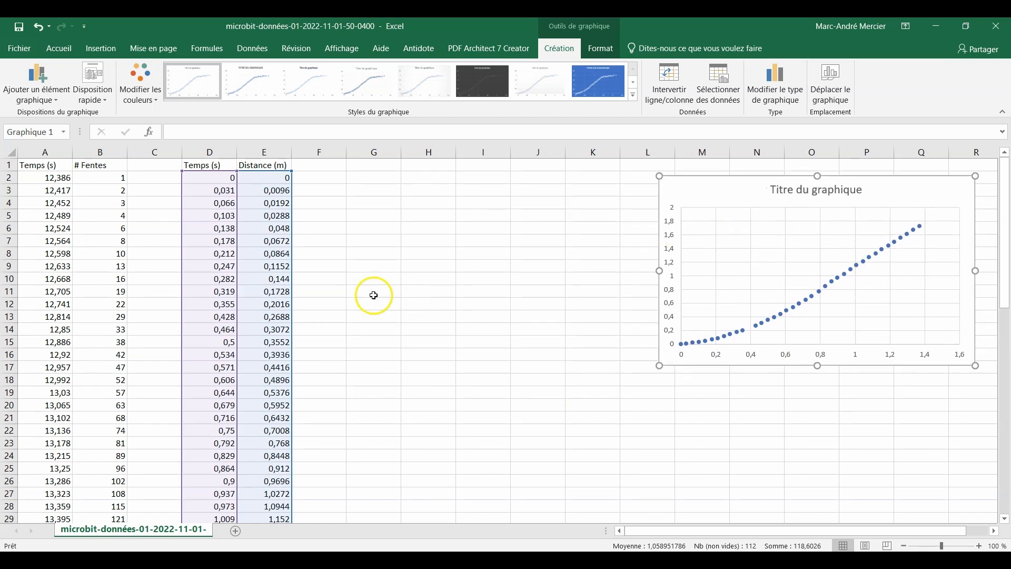
left_click(373, 165)
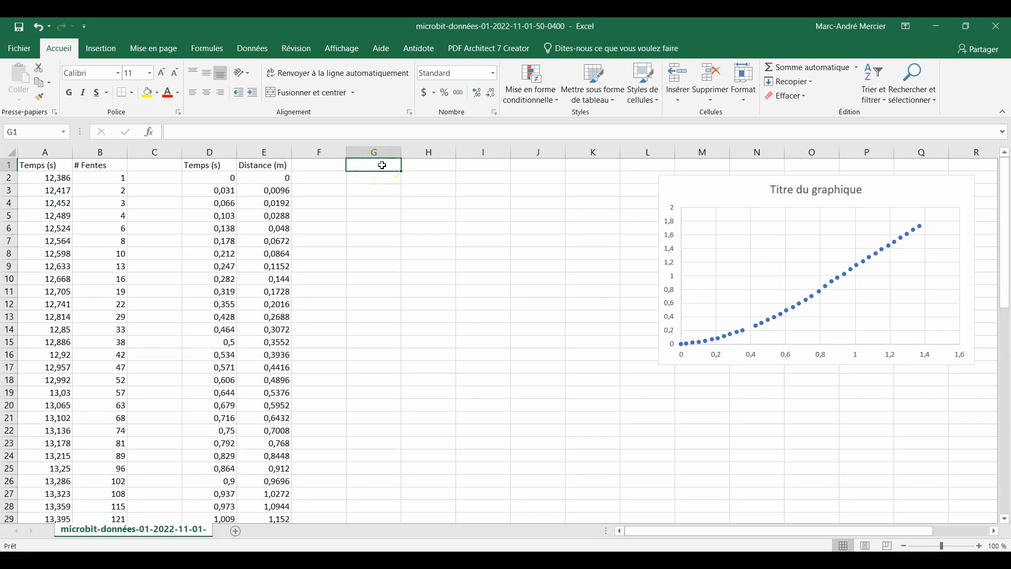
type("Vi")
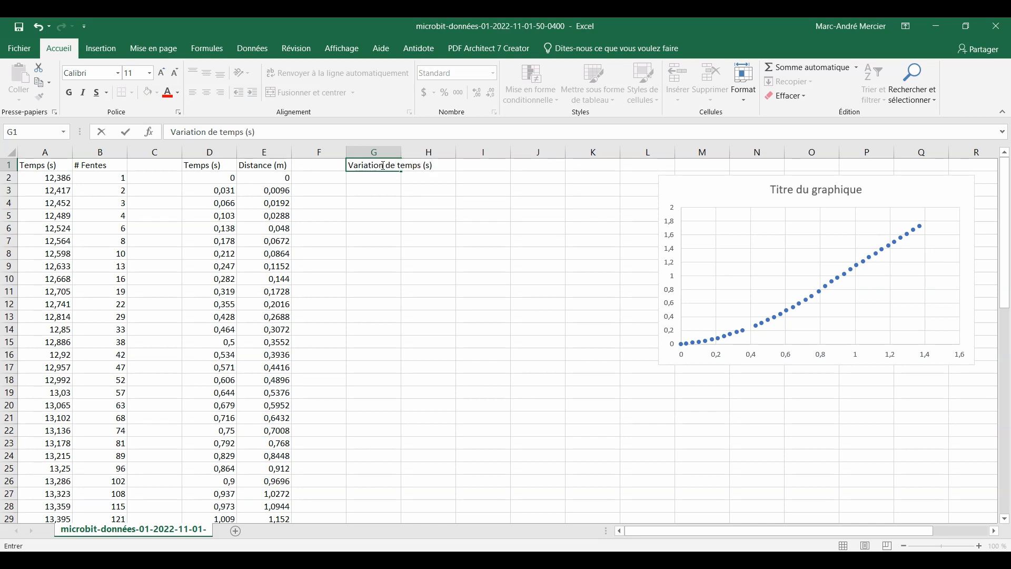
key("Tab")
type("V")
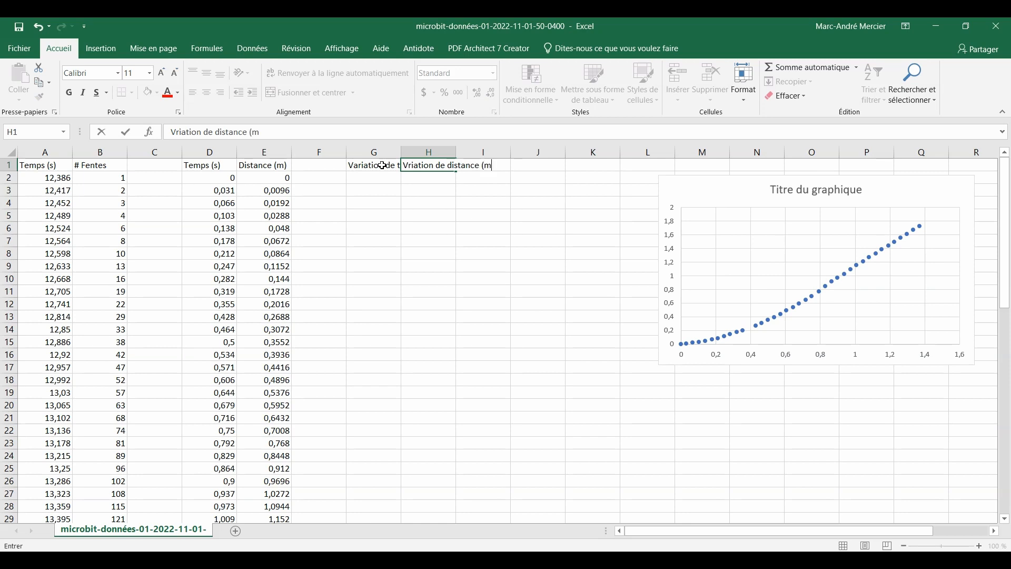
key("Tab")
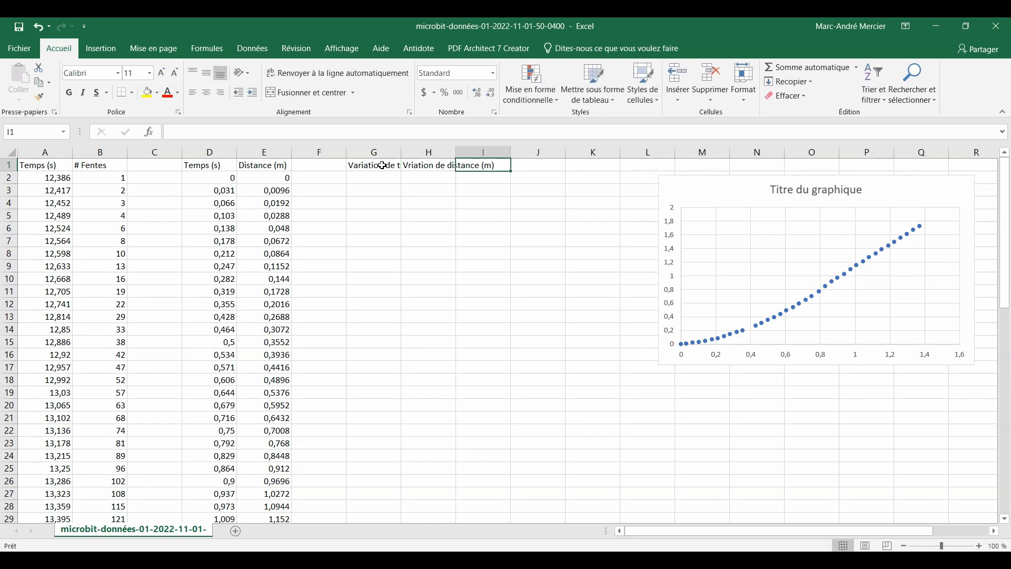
type("V")
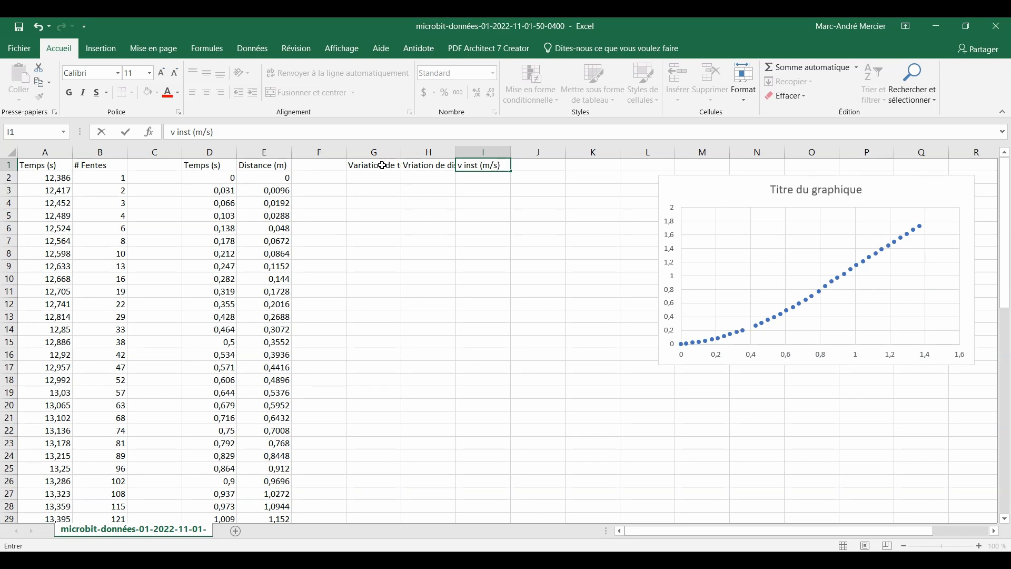
Enter the formula =D4-D2 in G2 to compute the first time variation
left_click(384, 179)
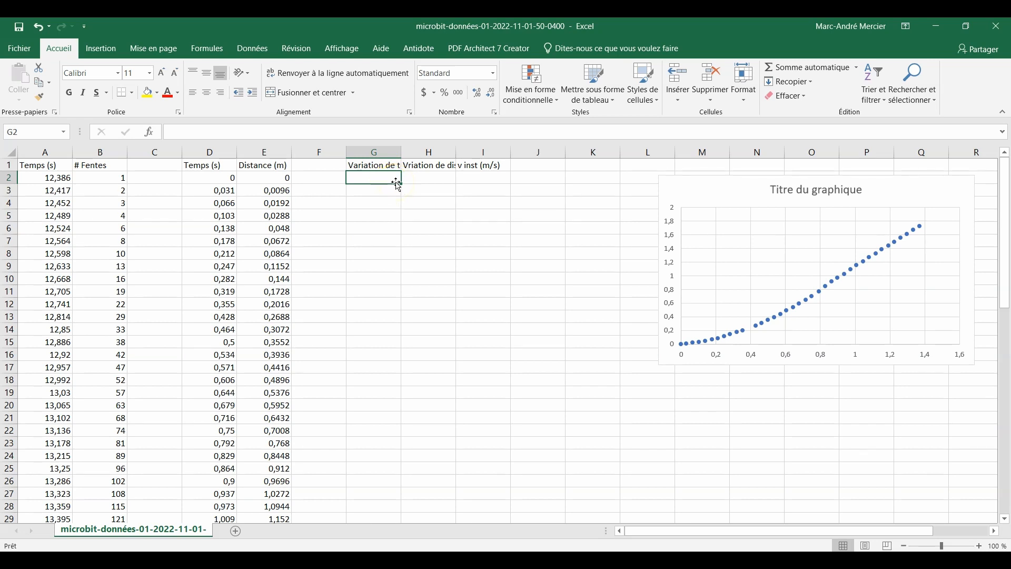
type("=")
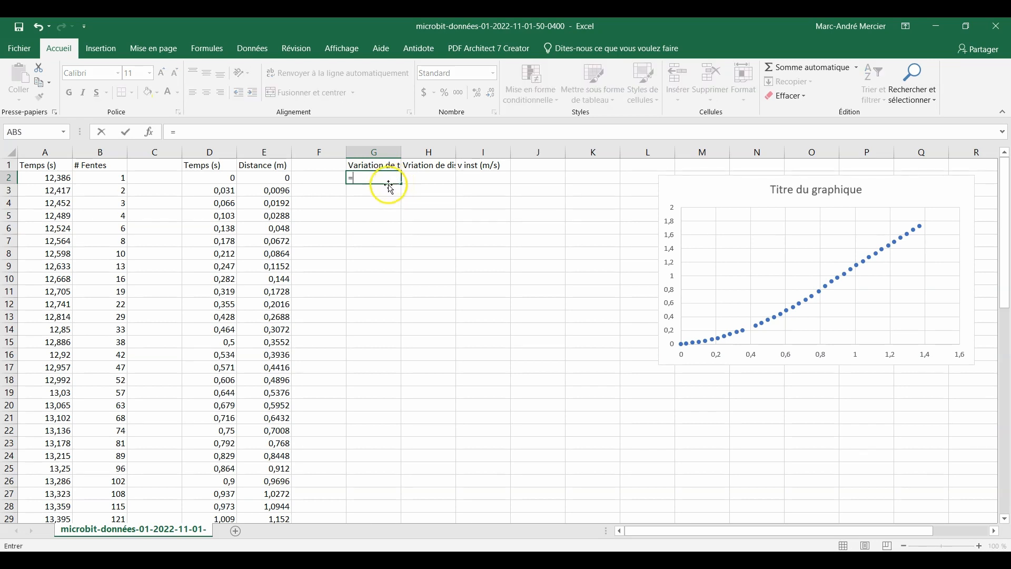
left_click(223, 203)
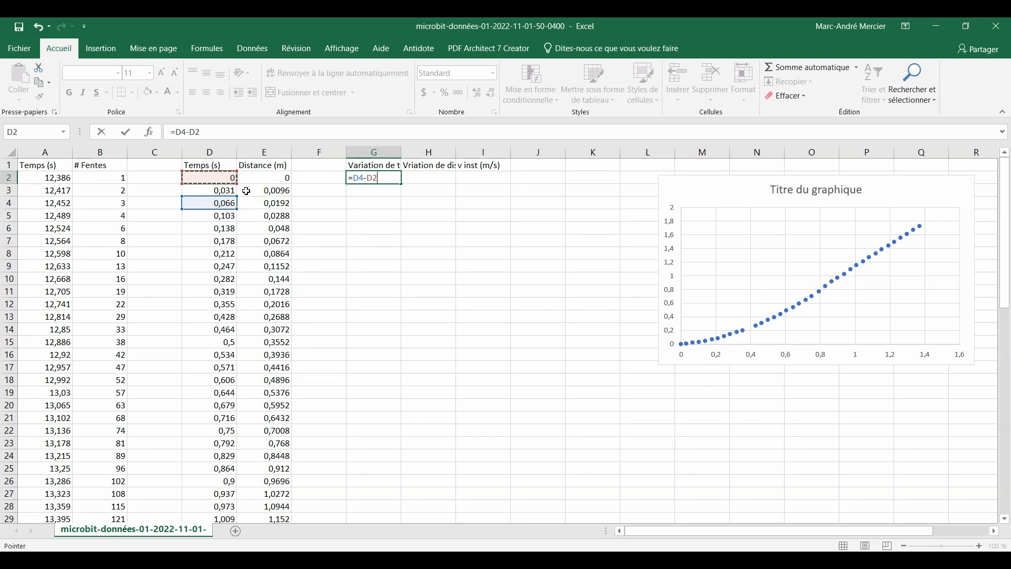
key("Return")
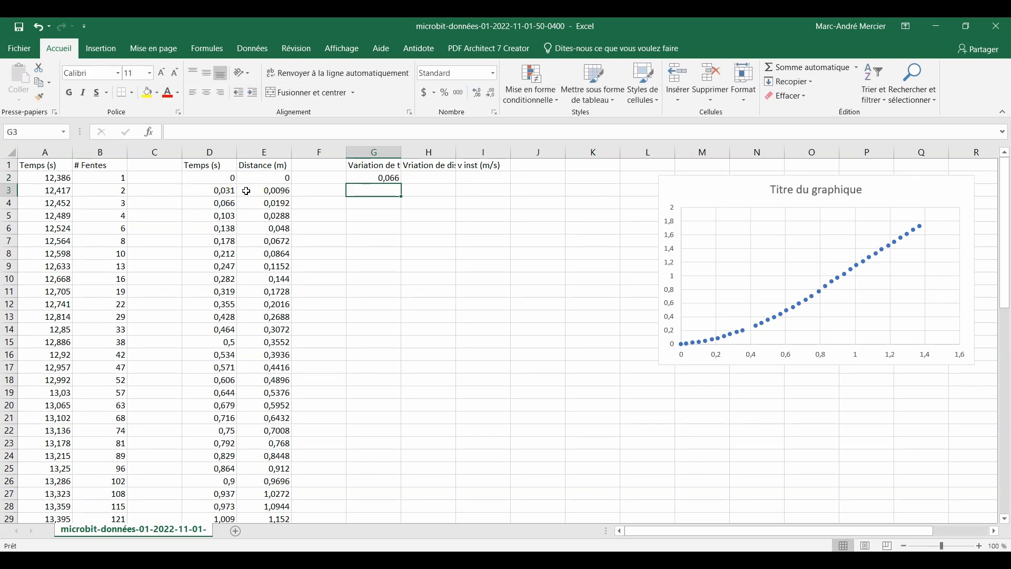
Enter the formula =E4-E2 in H2 to compute the first distance variation
left_click(436, 179)
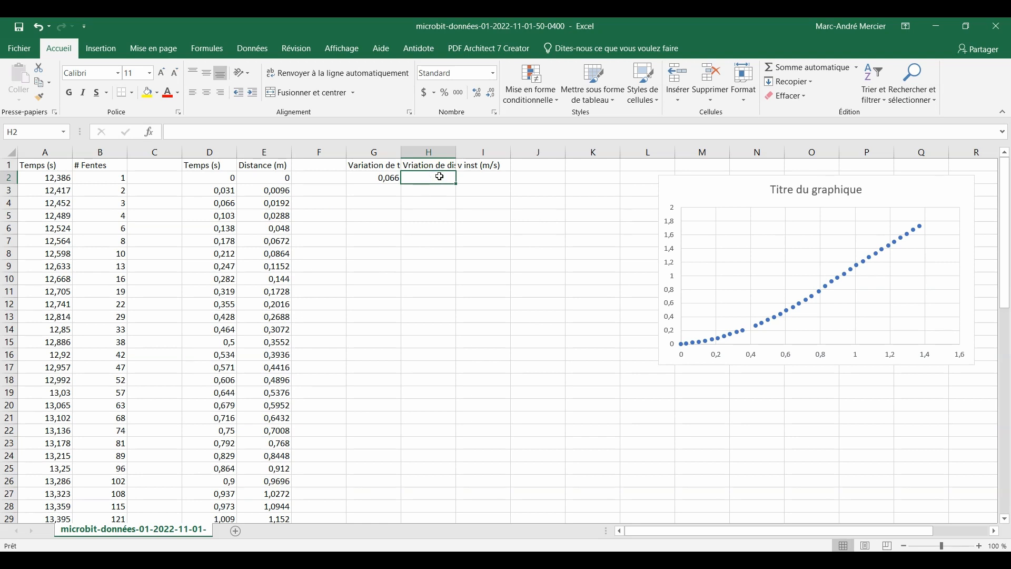
type("=")
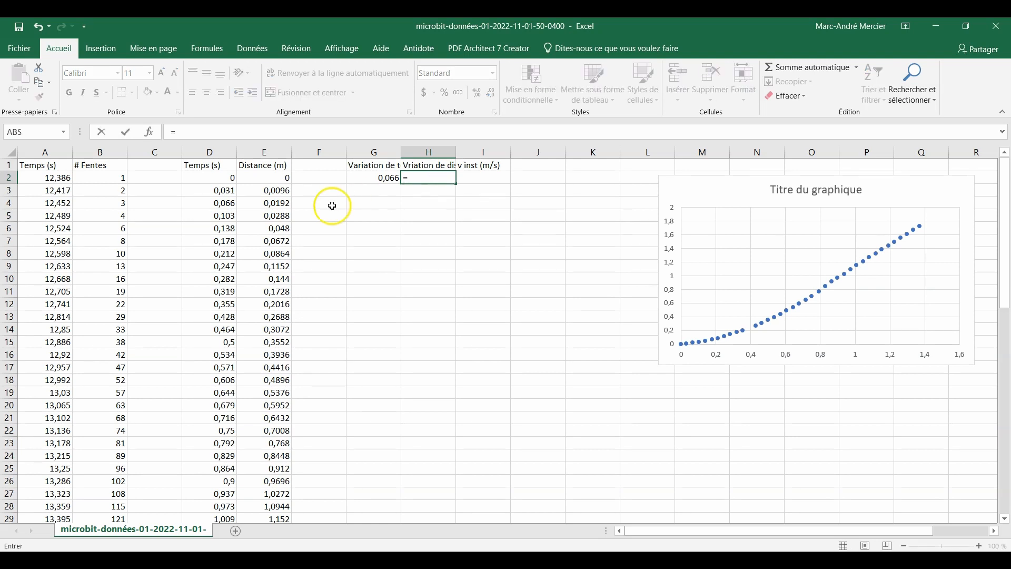
left_click(284, 203)
type("-")
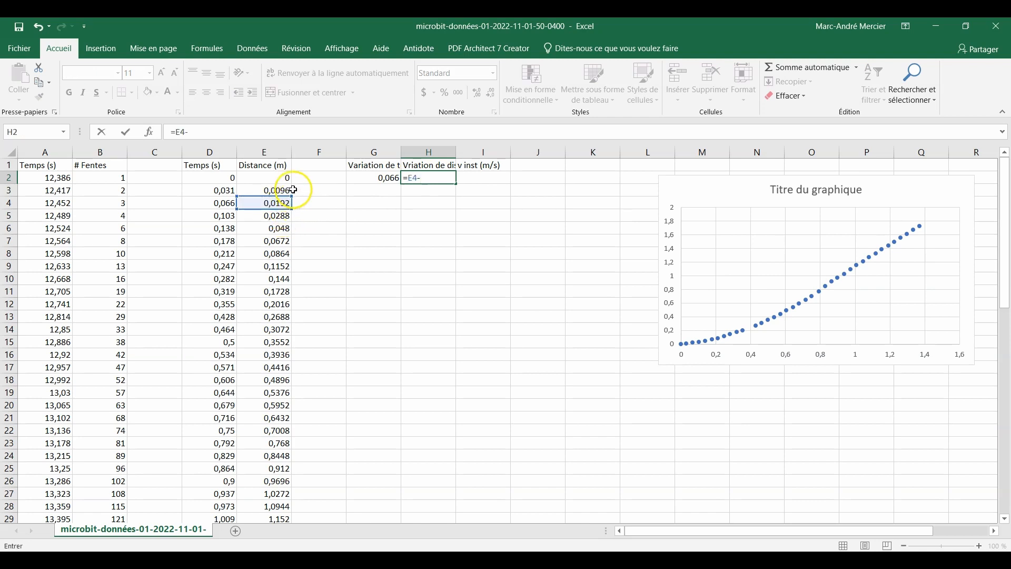
left_click(283, 178)
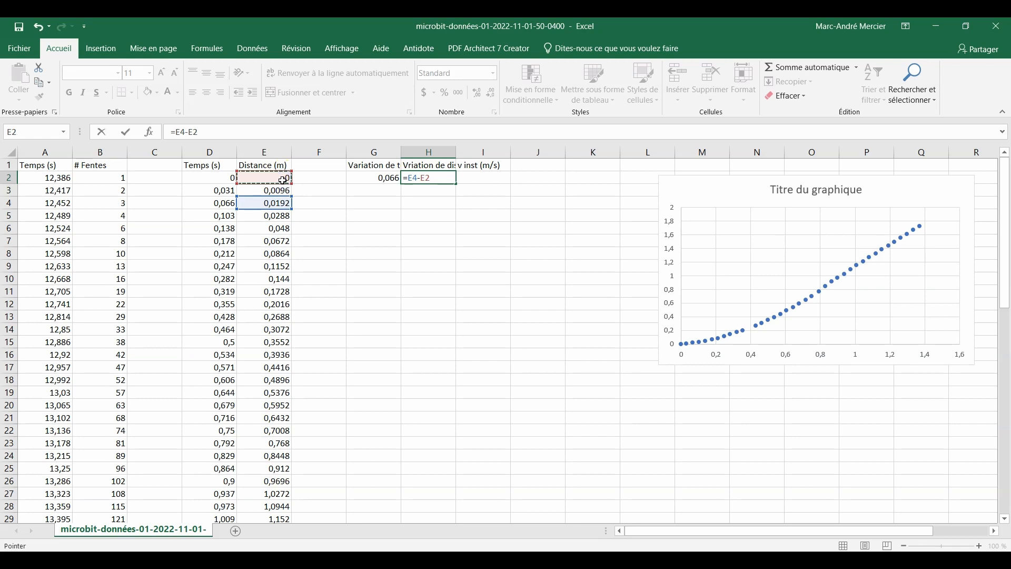
key("Return")
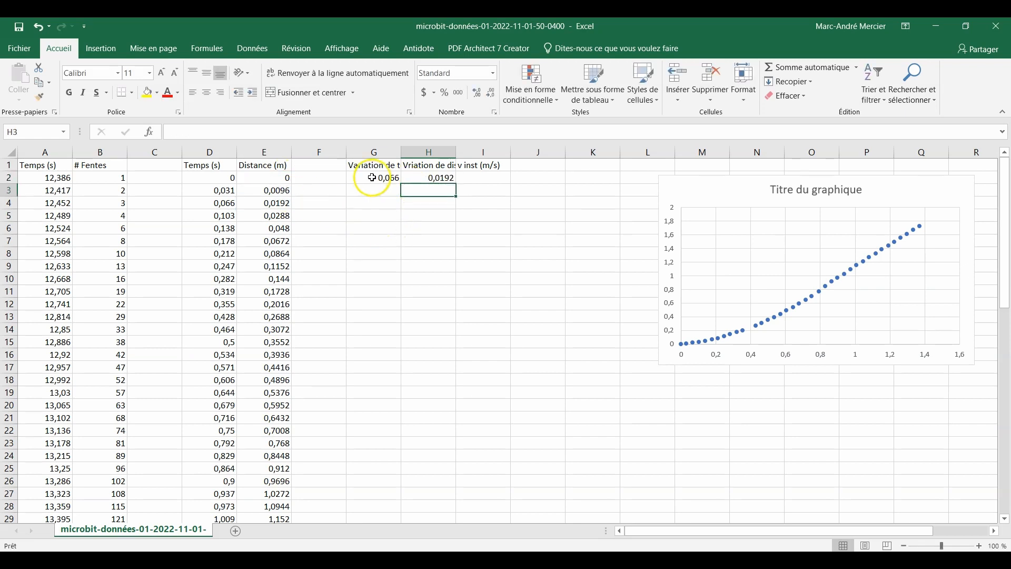
Fill the time and distance variation formulas in G2:H2 down to row 39
left_click_drag(372, 177, 426, 176)
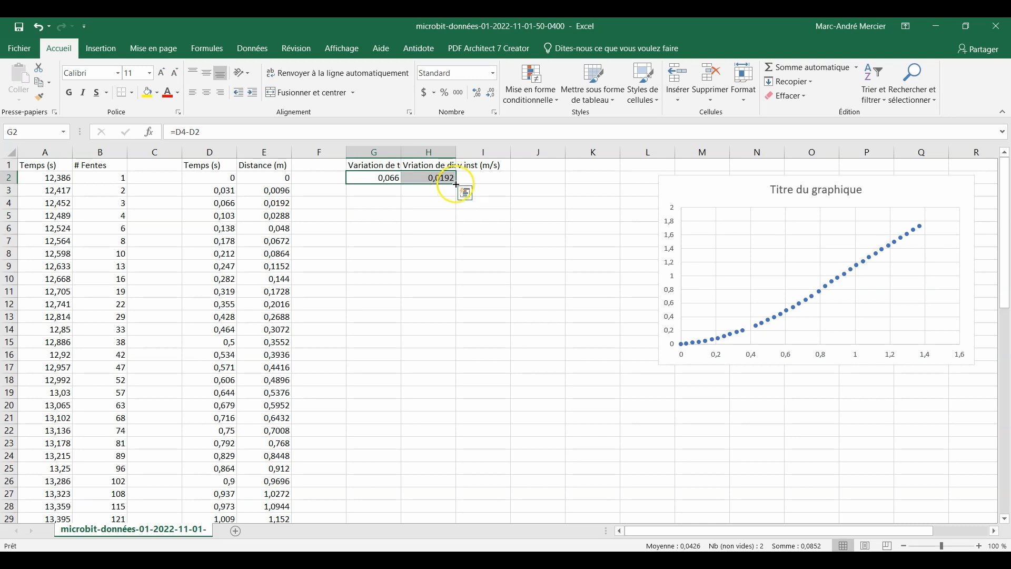
left_click_drag(457, 183, 408, 232)
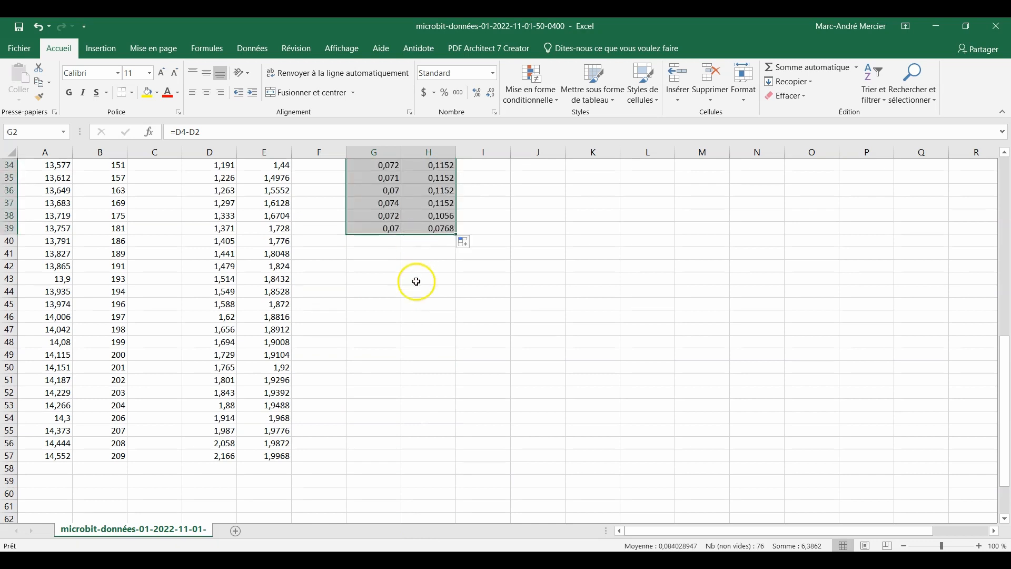
scroll(407, 298, "up", 3)
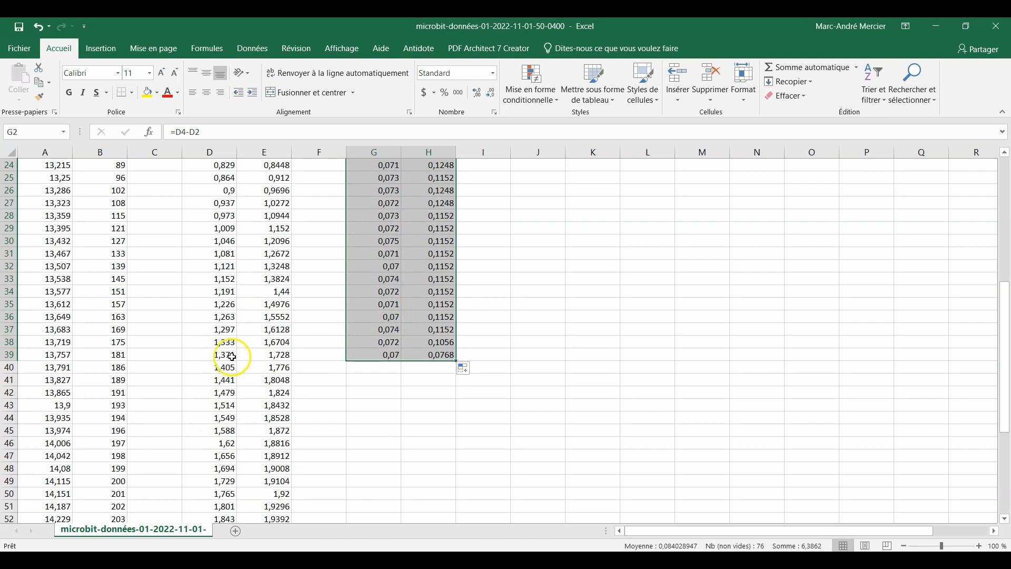
scroll(393, 337, "up", 8)
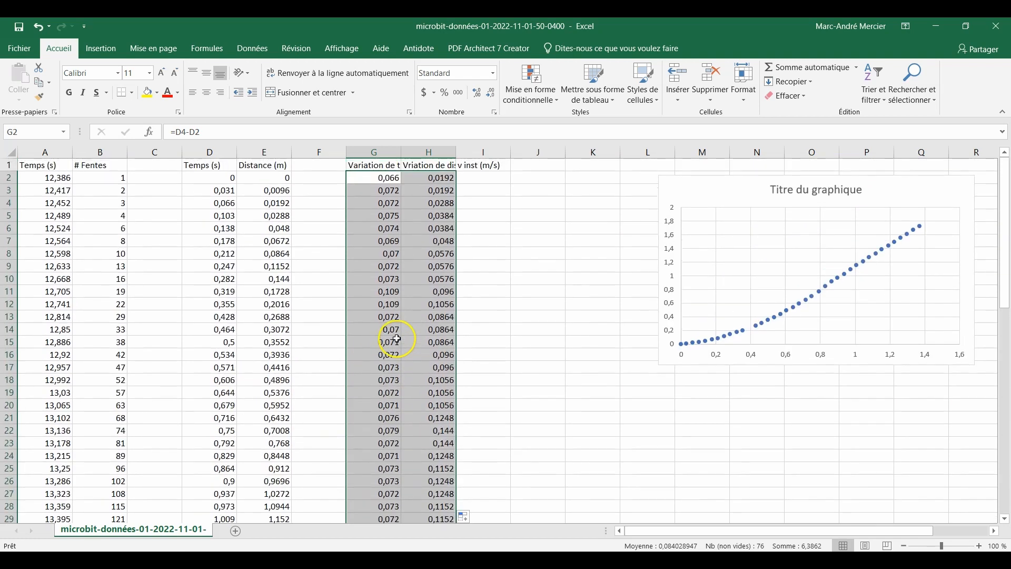
Enter the formula =H2/G2 in I2 to compute the first instantaneous velocity
left_click(487, 178)
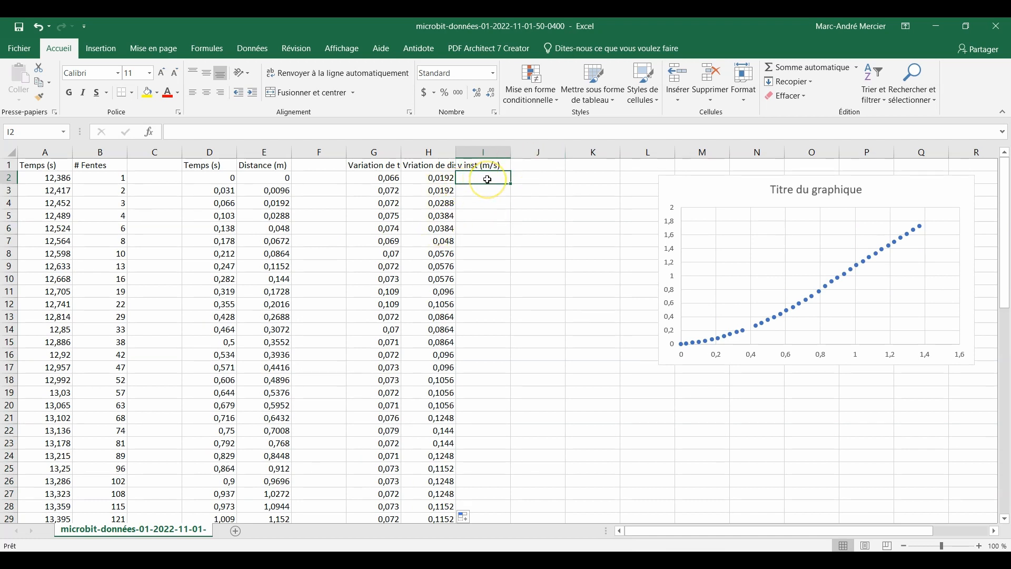
type("=")
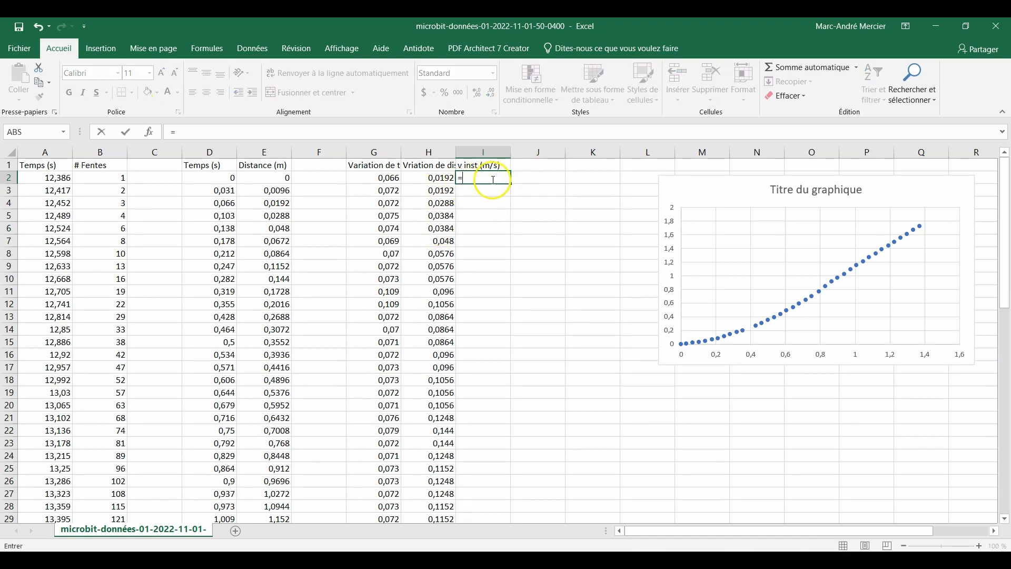
left_click(447, 178)
type("=")
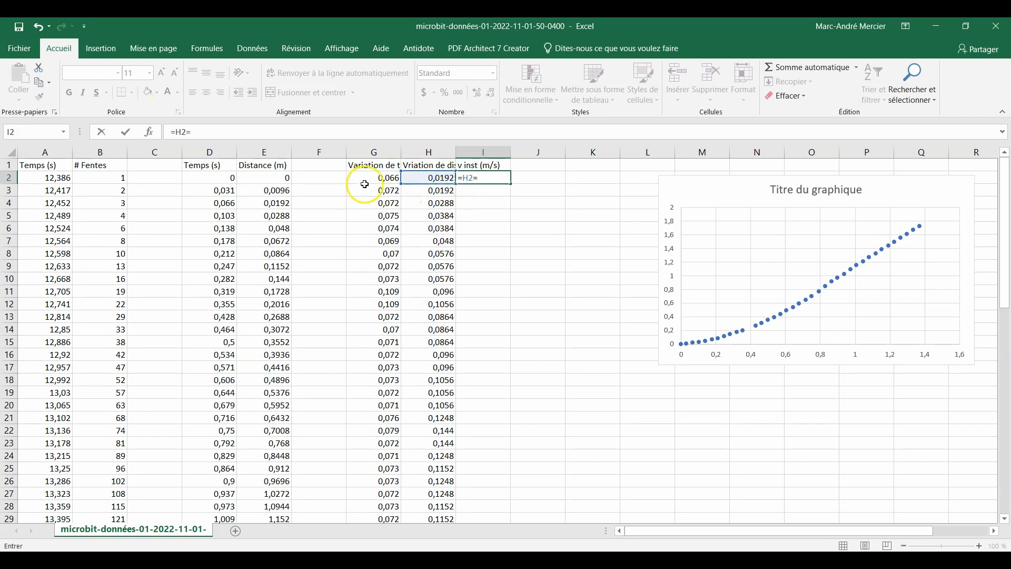
left_click(380, 178)
key("BackSpace")
key("BackSpace")
key("BackSpace")
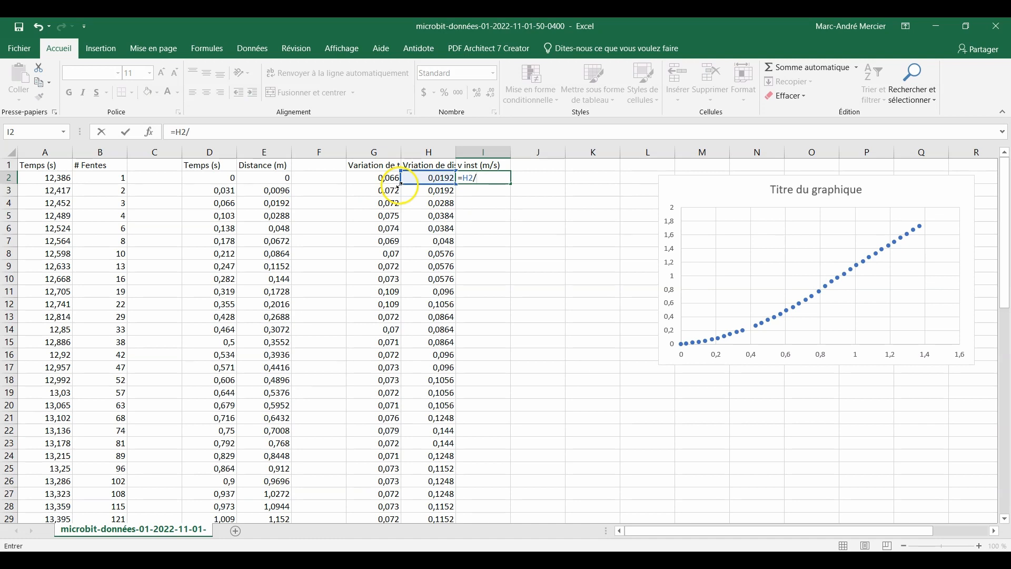
type("/")
left_click(389, 179)
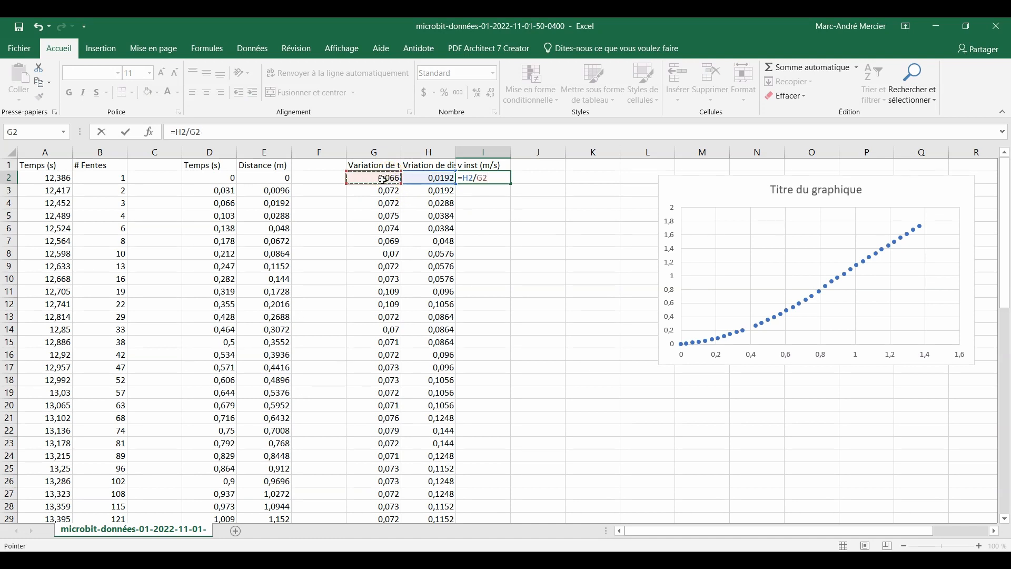
key("Return")
Fill the instantaneous velocity formula from I2 down to I39
left_click(485, 180)
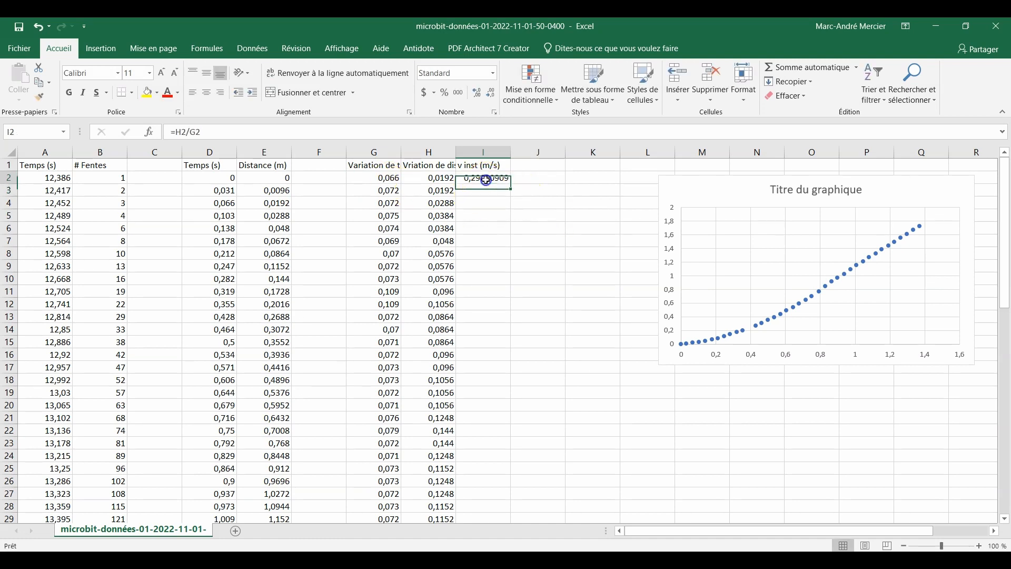
left_click_drag(509, 183, 507, 501)
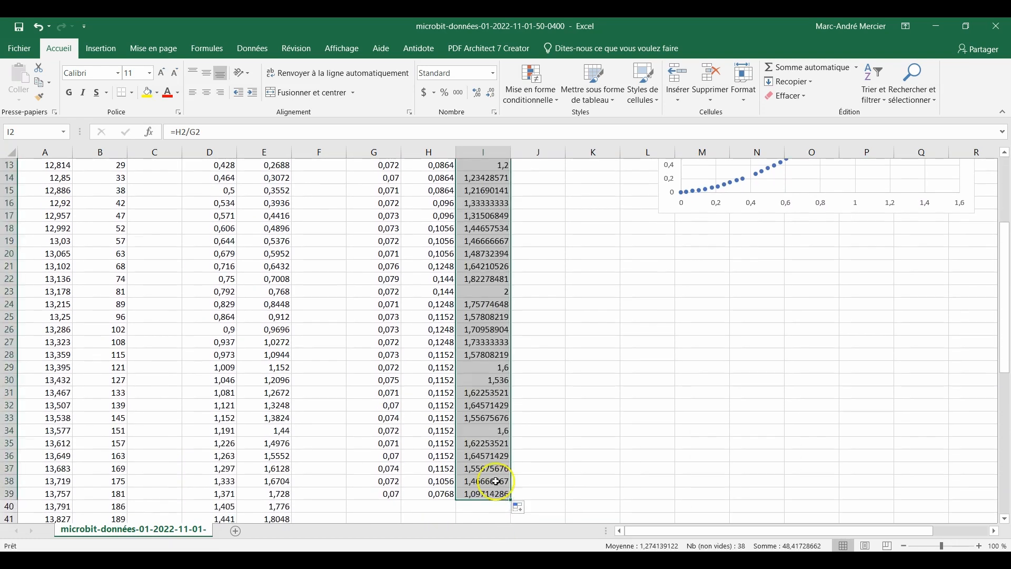
scroll(495, 422, "up", 4)
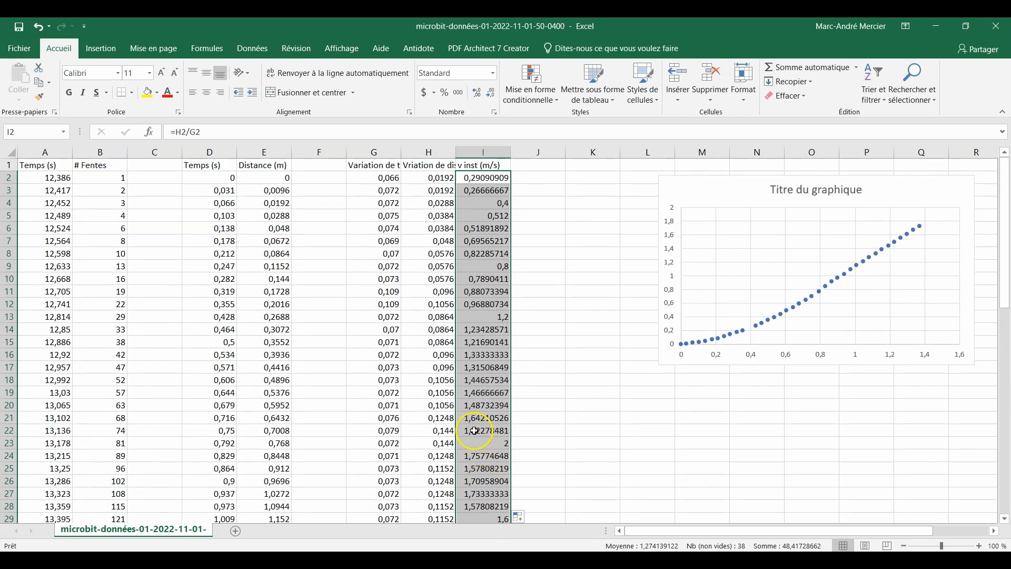
Shift the distance chart slightly up and closer to the data, and insert a second, markers-only scatter chart from the J5 cell selection
left_click_drag(733, 184, 702, 176)
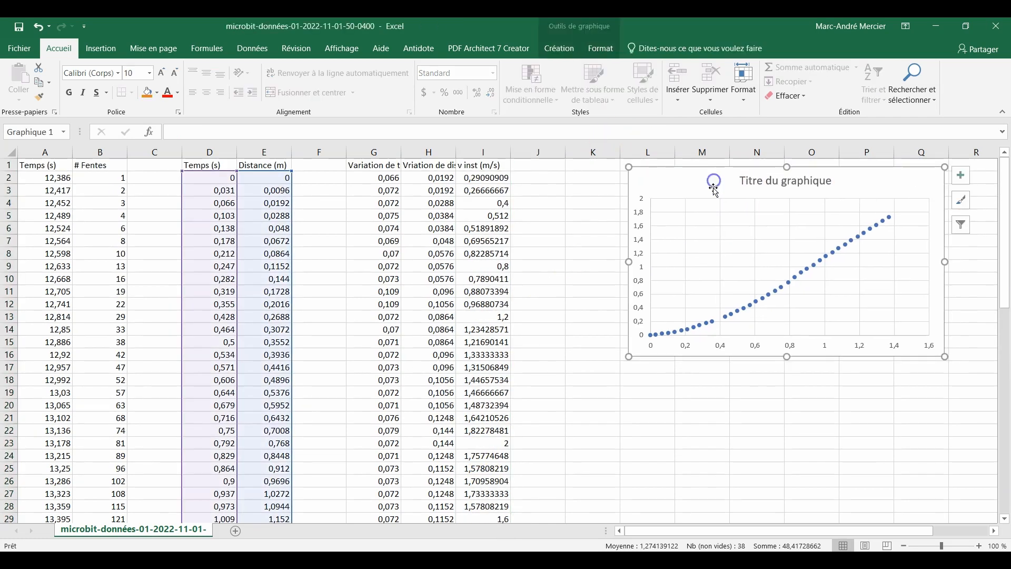
left_click(564, 215)
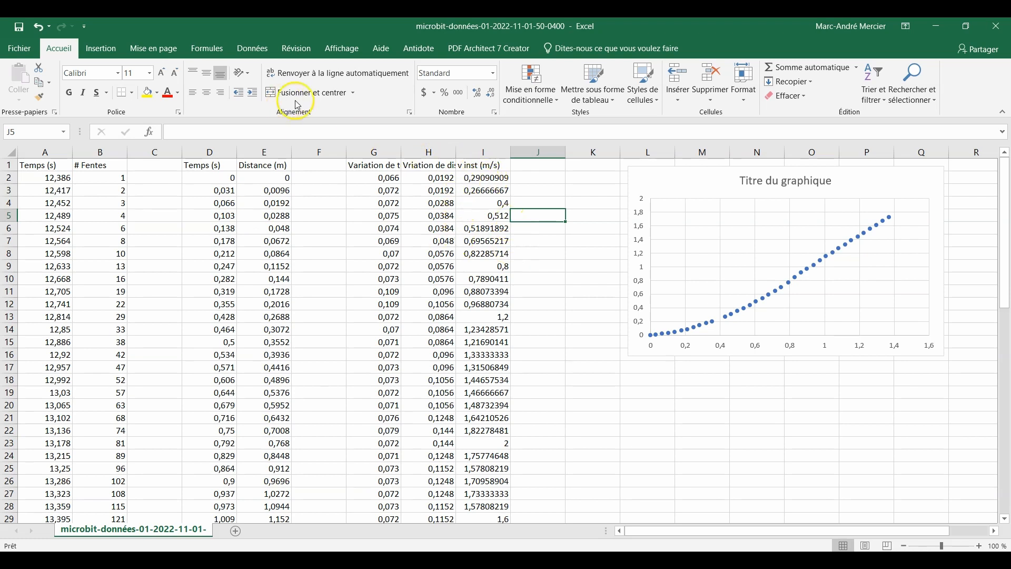
left_click(101, 48)
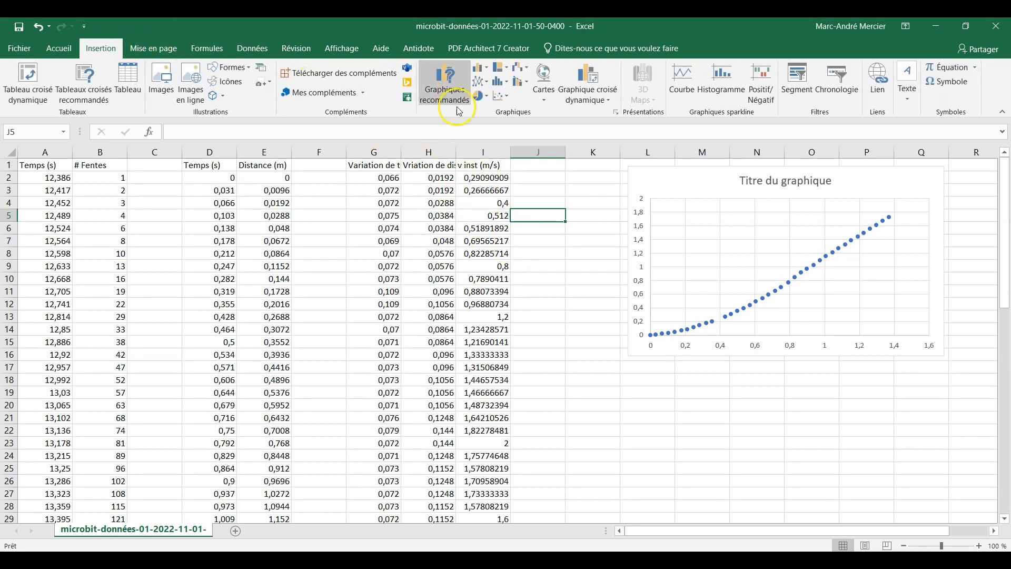
left_click(500, 95)
left_click(518, 139)
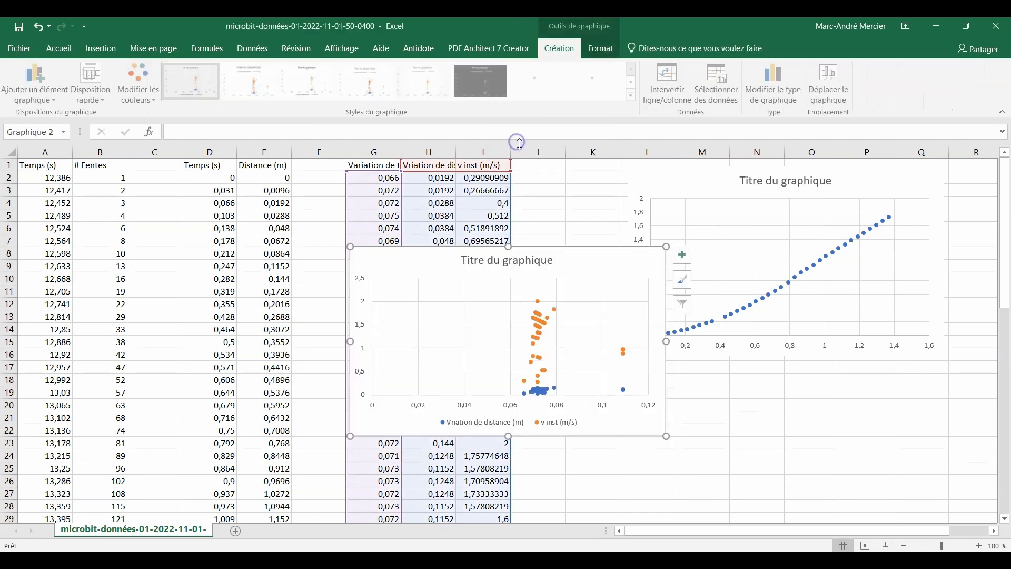
Position the second scatter chart directly below the distance chart, over columns L–Q, with its title in its original place
left_click_drag(521, 256, 622, 262)
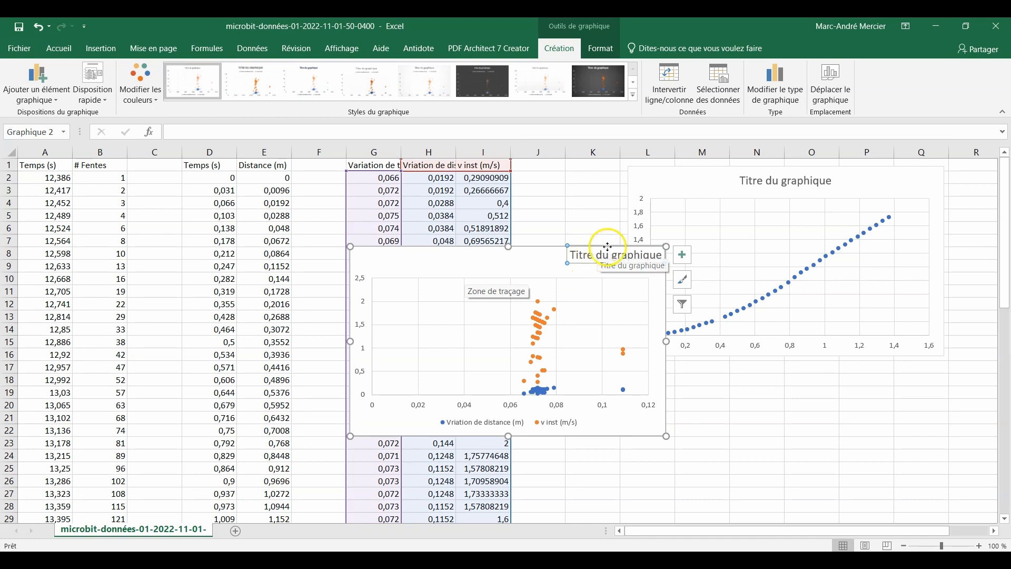
key("ctrl+z")
left_click_drag(603, 276, 849, 314)
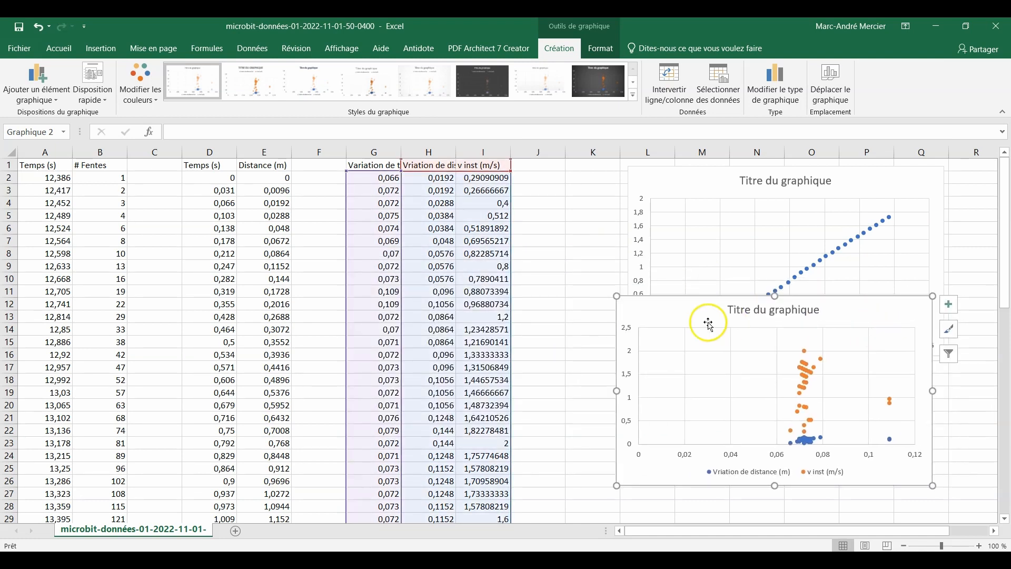
left_click_drag(707, 316, 712, 380)
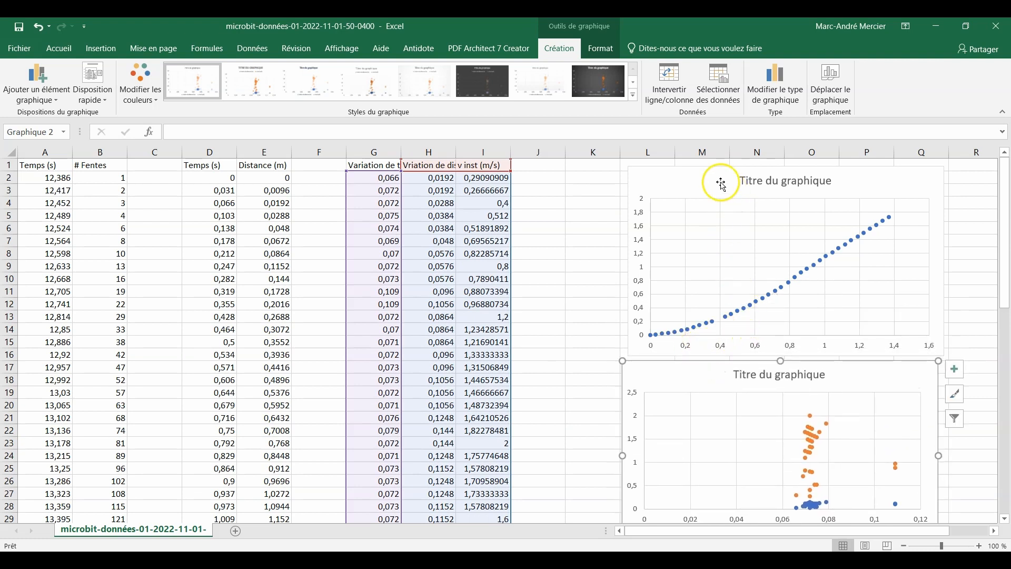
left_click(720, 182)
left_click_drag(718, 372, 708, 368)
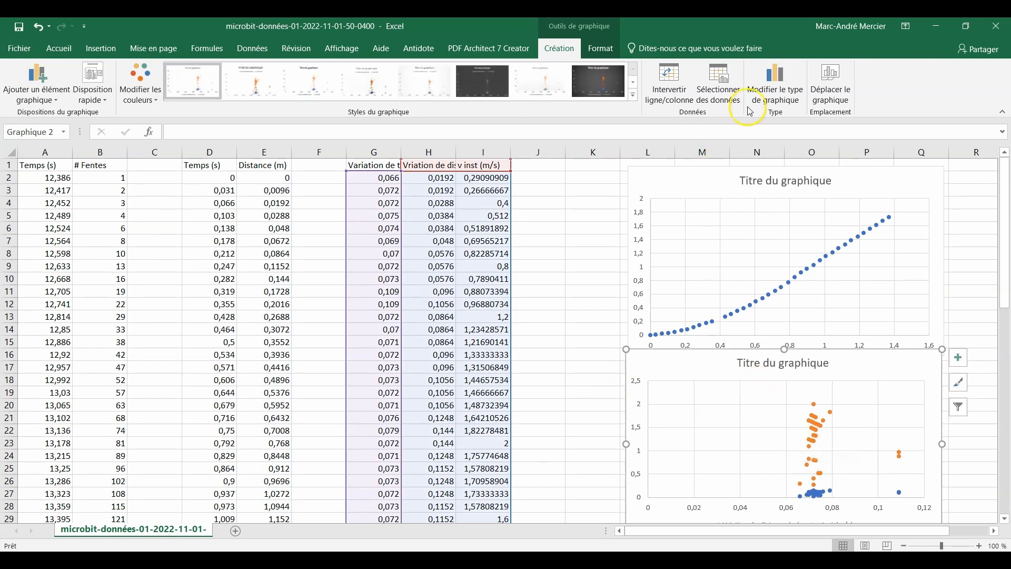
Remove both the "Vriation de distance (m)" and "v inst (m/s)" series from the second chart's data source
left_click(720, 84)
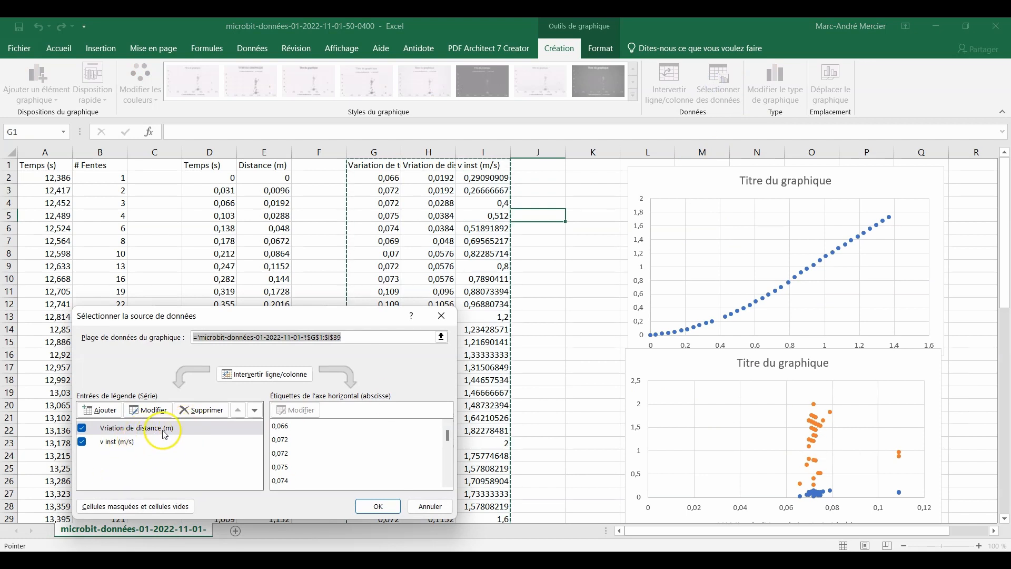
left_click(205, 410)
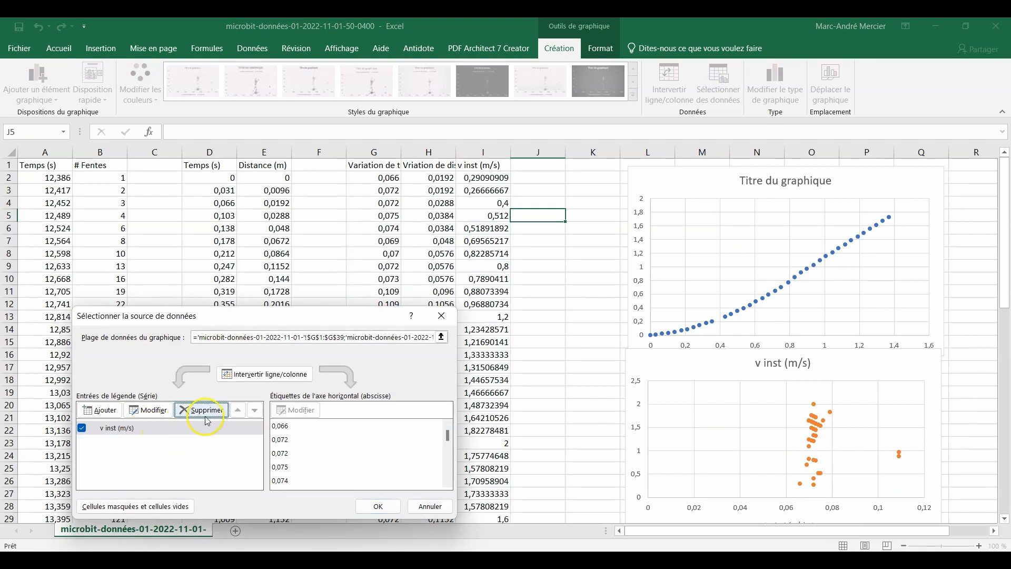
left_click(205, 411)
Add a new series to the second chart, using the times in D3:D39 as its X values
left_click(100, 410)
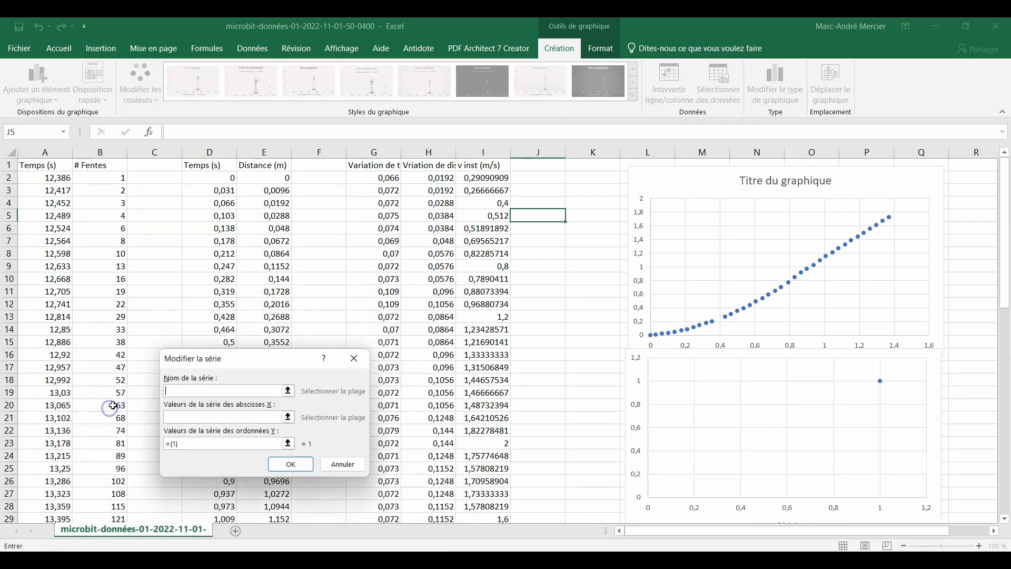
left_click(288, 417)
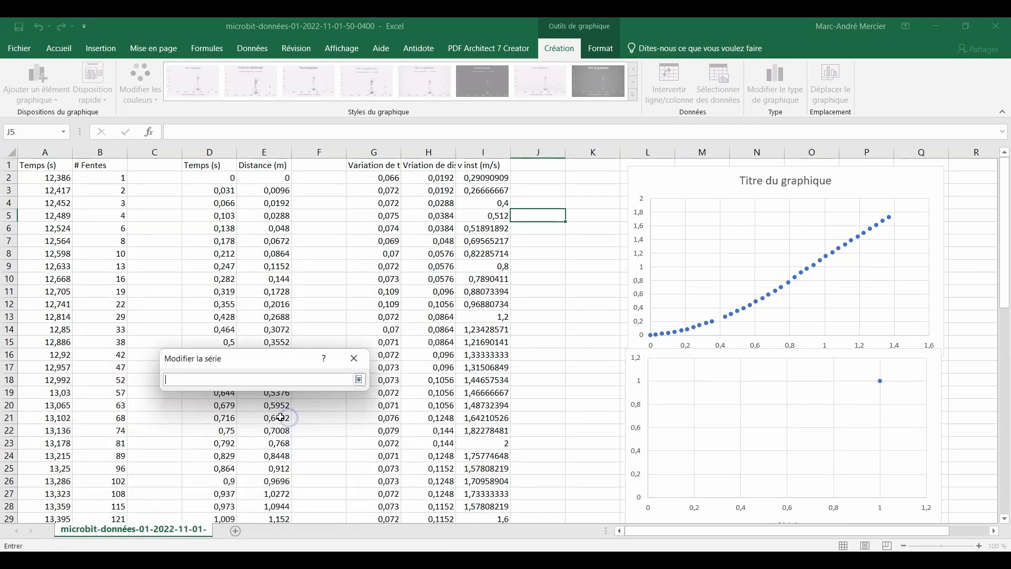
left_click(220, 190)
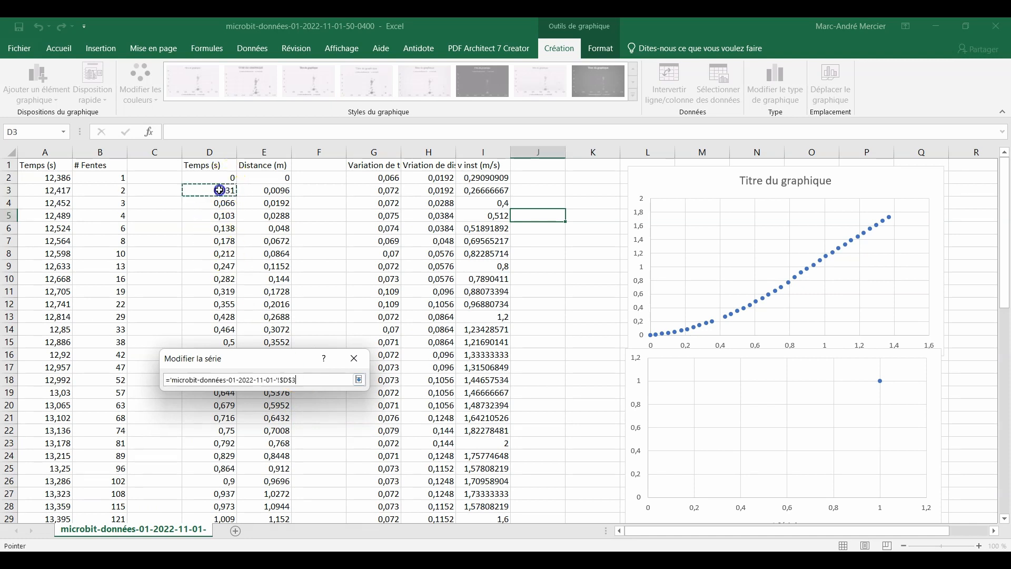
left_click_drag(216, 196, 221, 337)
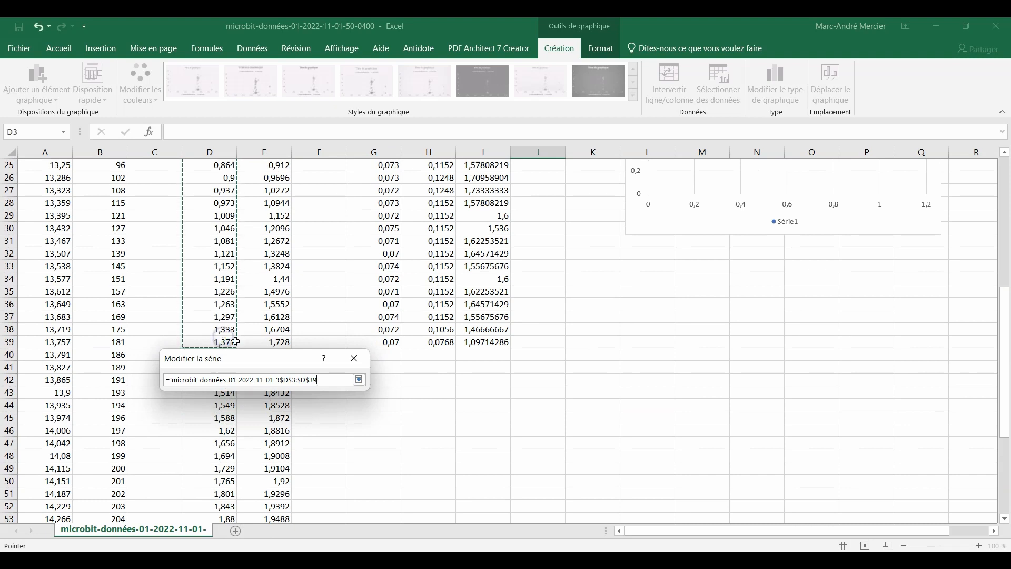
left_click(359, 380)
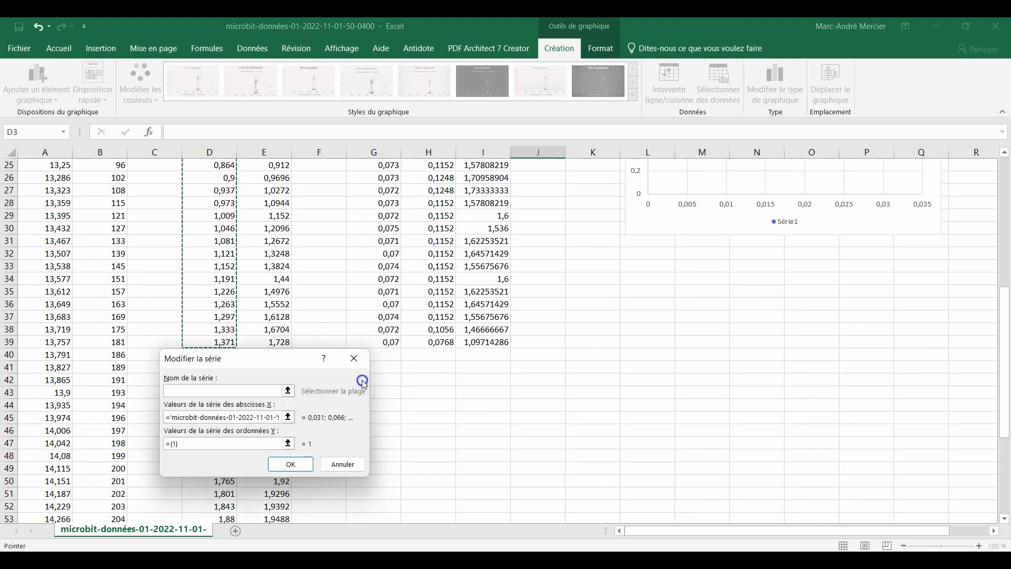
Set the new series' Y values to the instantaneous velocities in I2:I38 and apply the data source
left_click(287, 444)
scroll(601, 343, "up", 8)
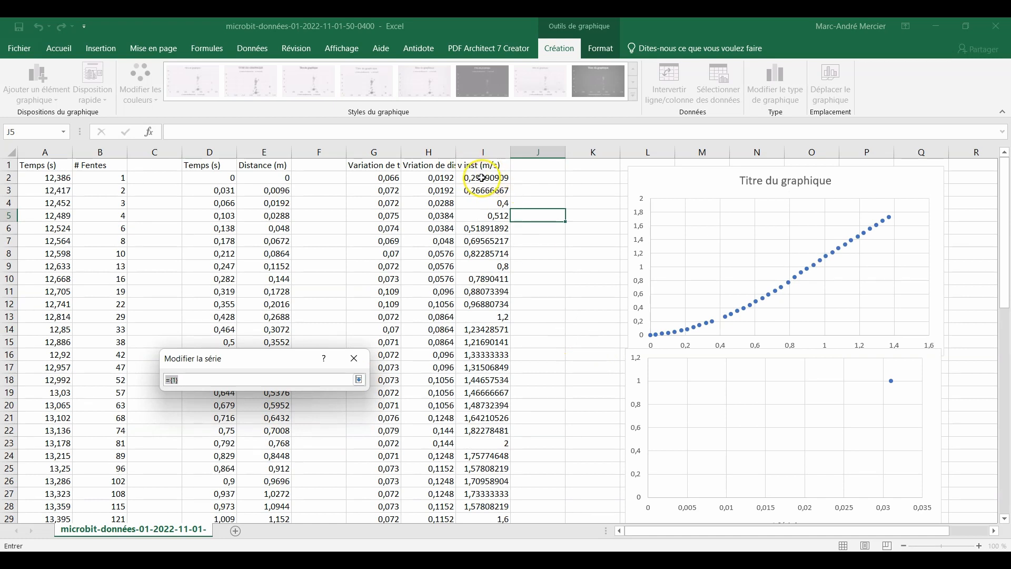
mouse_move(483, 178)
left_mouse_down()
mouse_move(495, 532)
mouse_move(496, 505)
mouse_move(263, 519)
mouse_move(334, 516)
mouse_move(474, 478)
mouse_move(492, 502)
left_mouse_up()
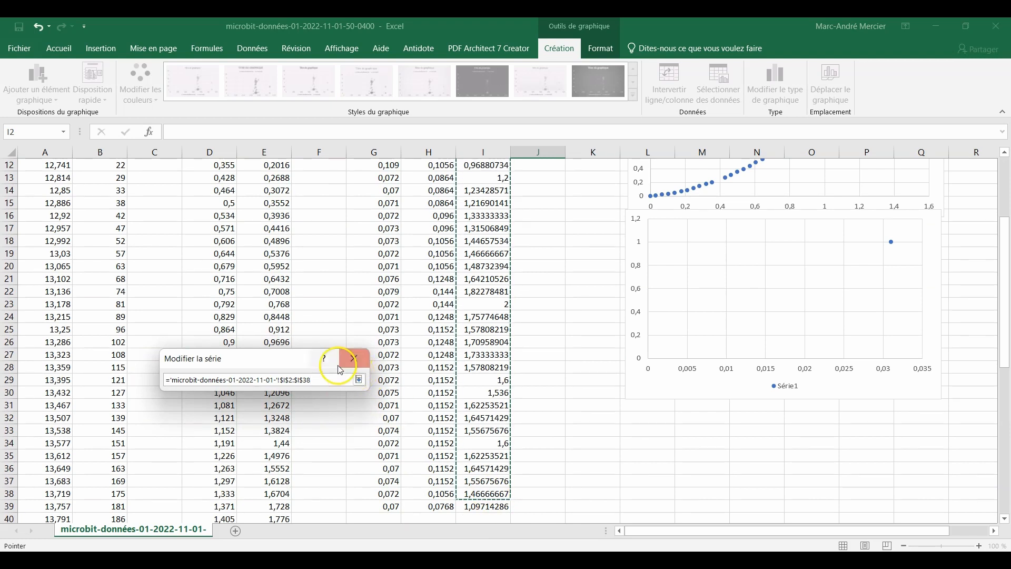
left_click(360, 379)
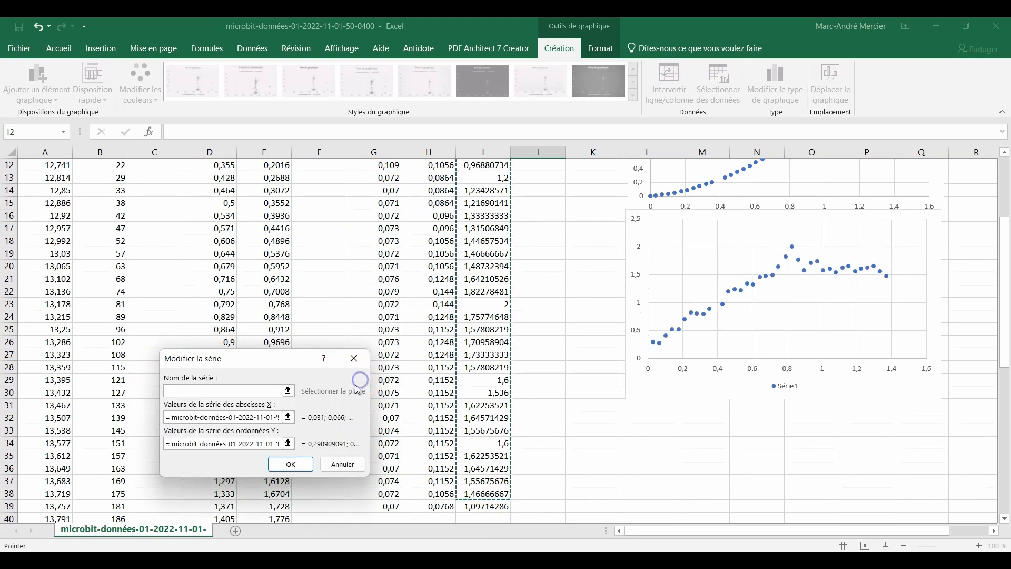
left_click(299, 466)
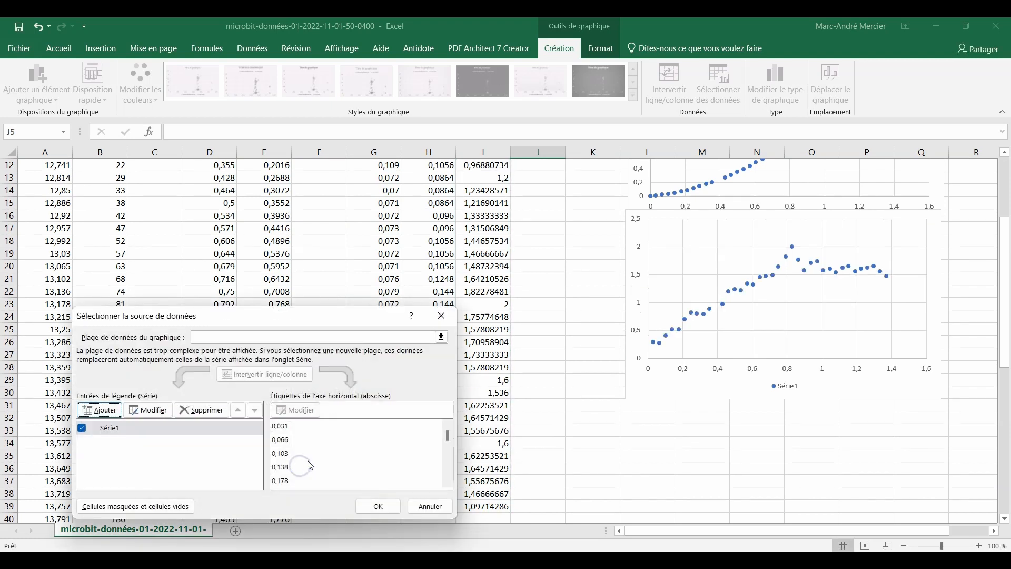
left_click(384, 507)
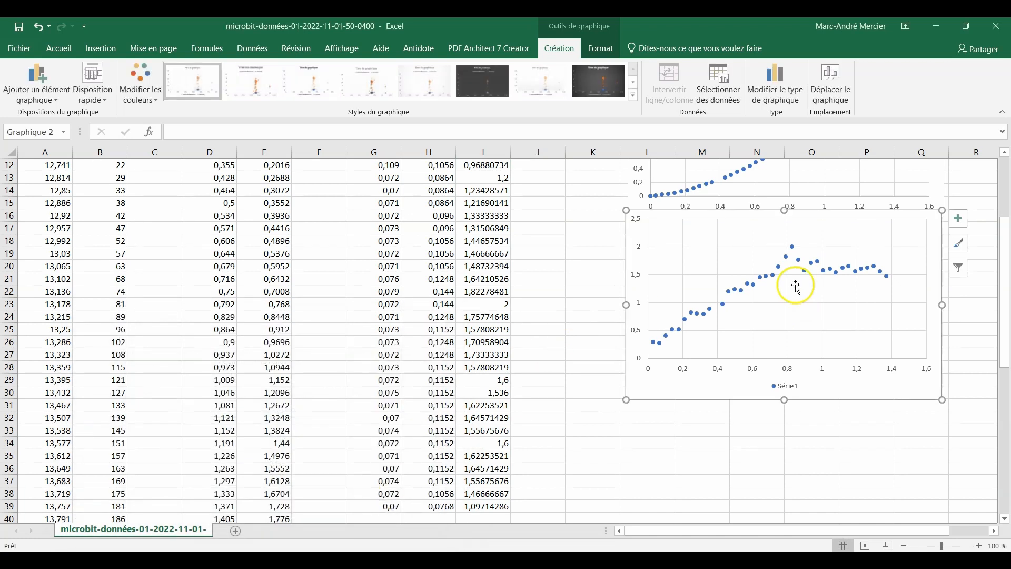
Move the velocity chart slightly down, leaving a small gap below the distance chart
scroll(817, 293, "up", 4)
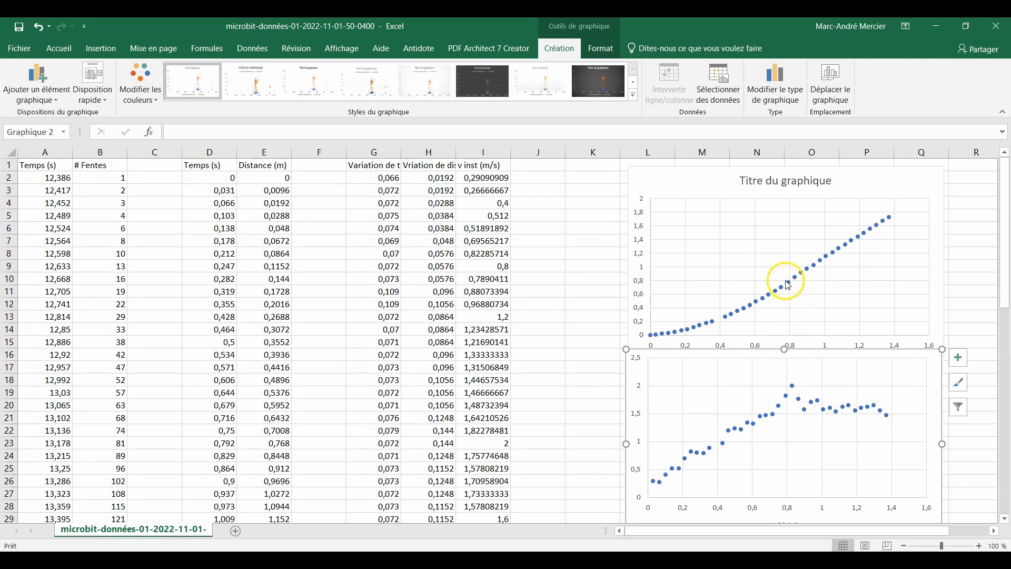
mouse_move(788, 287)
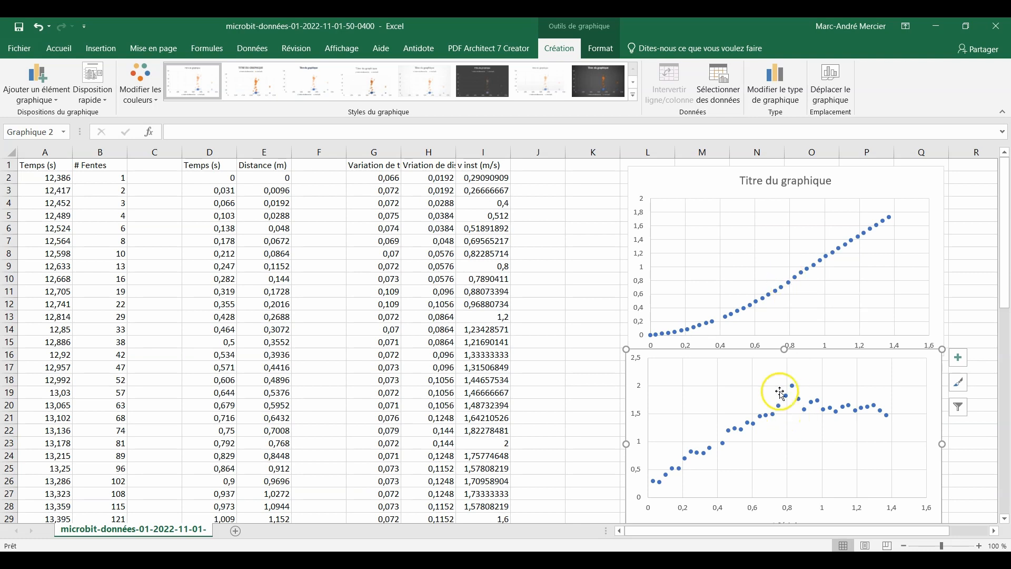
mouse_move(635, 372)
left_mouse_down()
mouse_move(634, 397)
mouse_move(639, 388)
left_mouse_up()
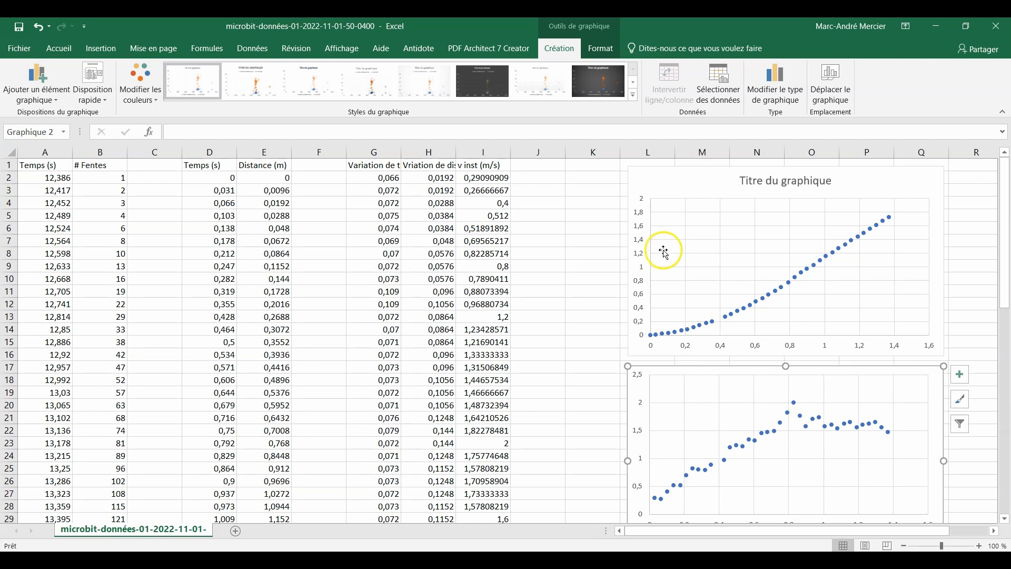
Edit the distance chart's series so that its X values cover only the times in D2:D23
left_click(697, 183)
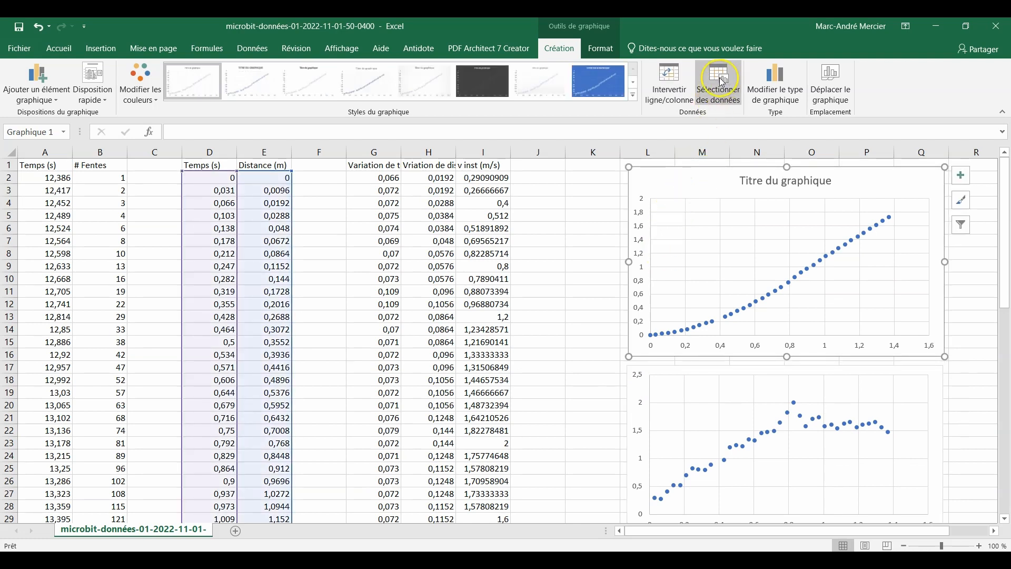
mouse_move(796, 405)
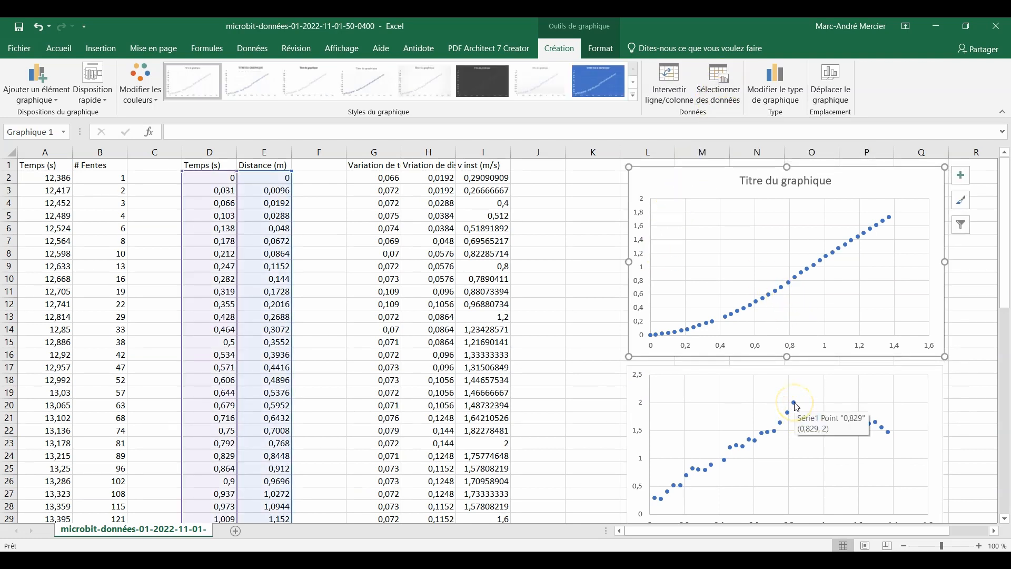
mouse_move(792, 288)
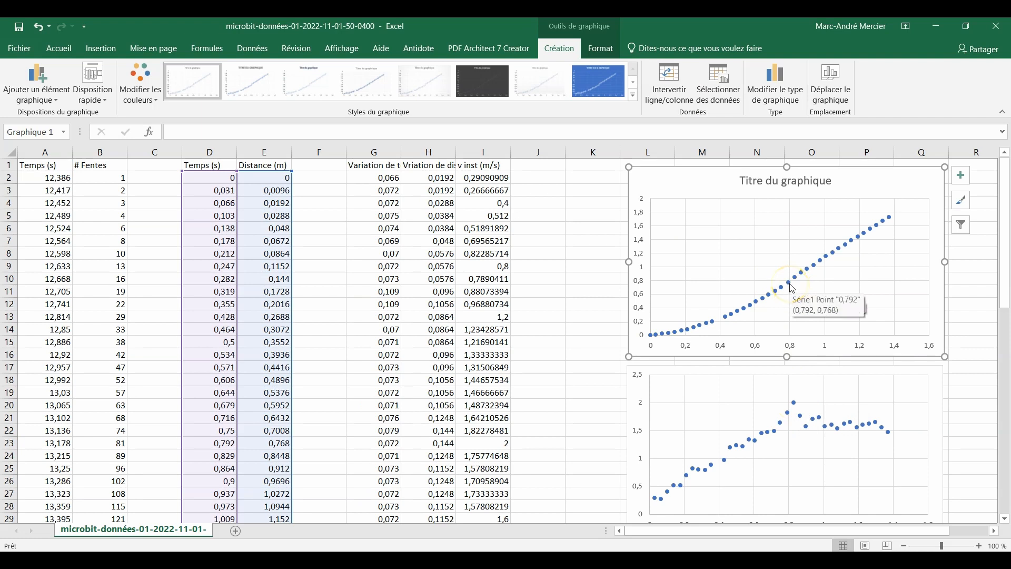
left_click(692, 111)
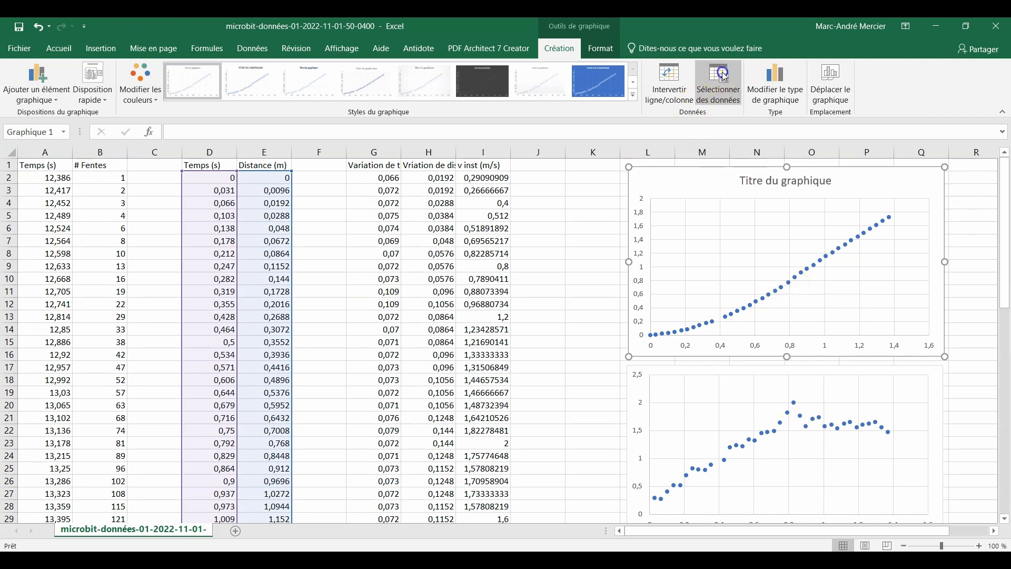
left_click(147, 413)
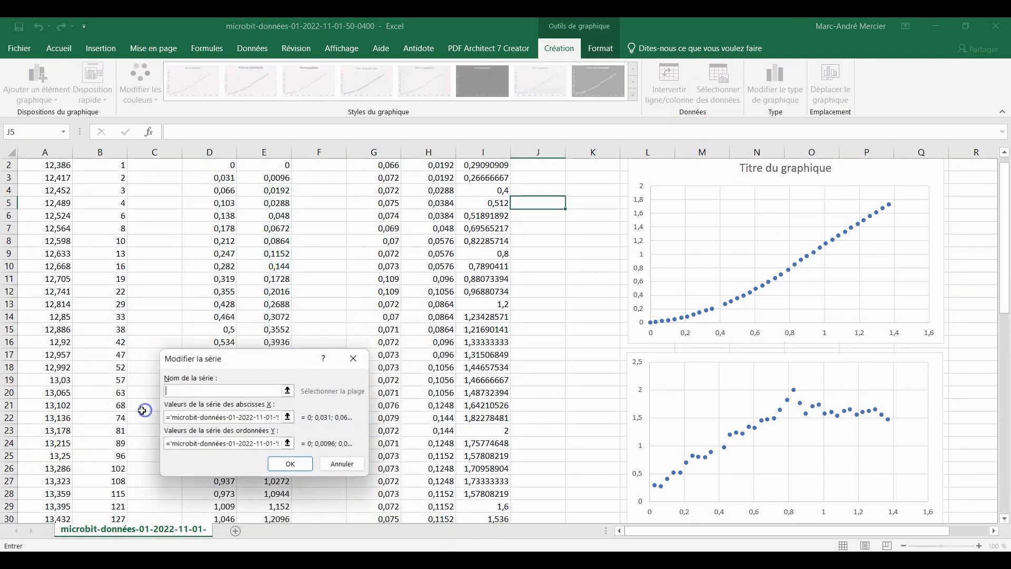
left_click(288, 418)
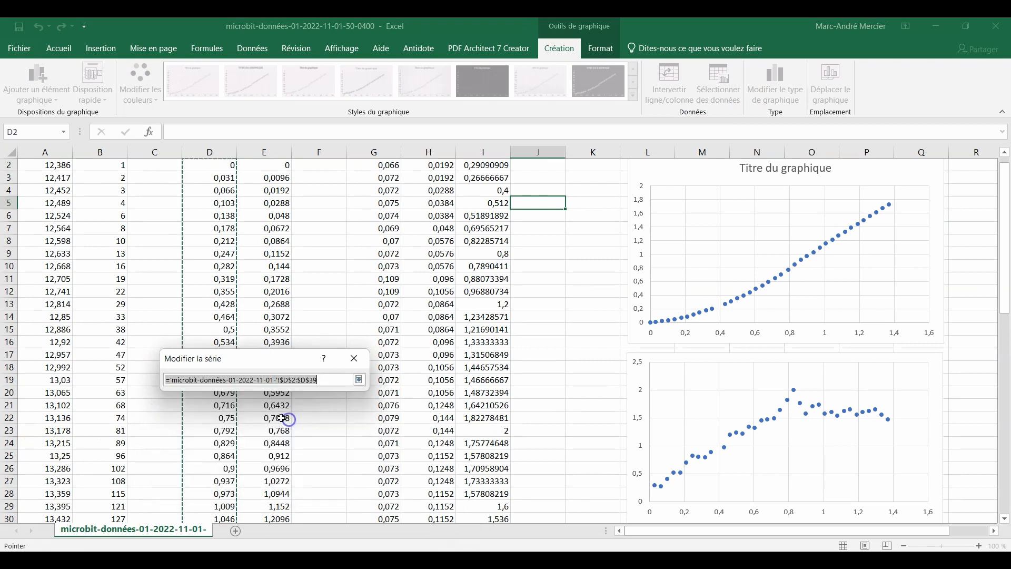
left_click_drag(227, 163, 228, 428)
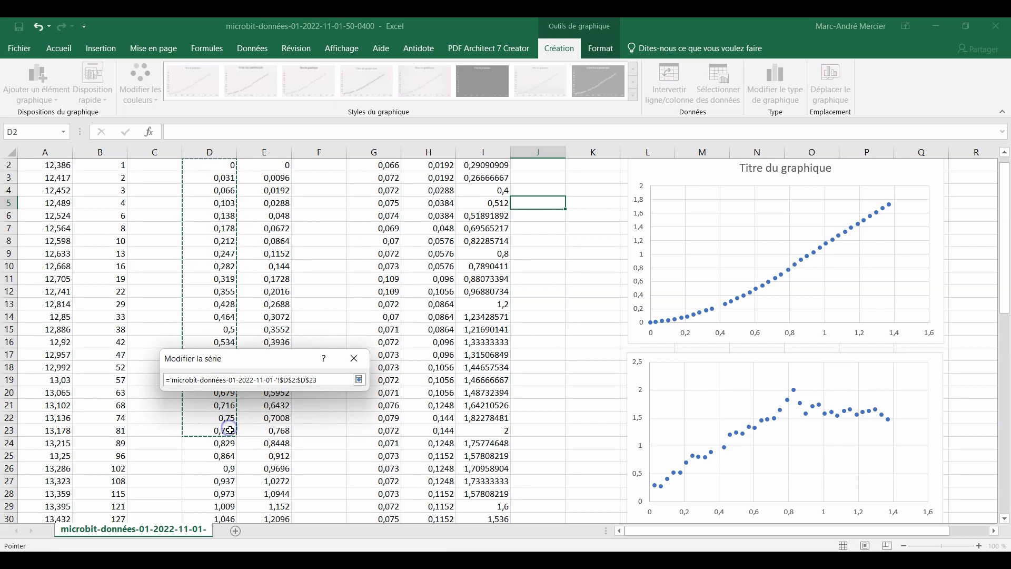
left_click(359, 380)
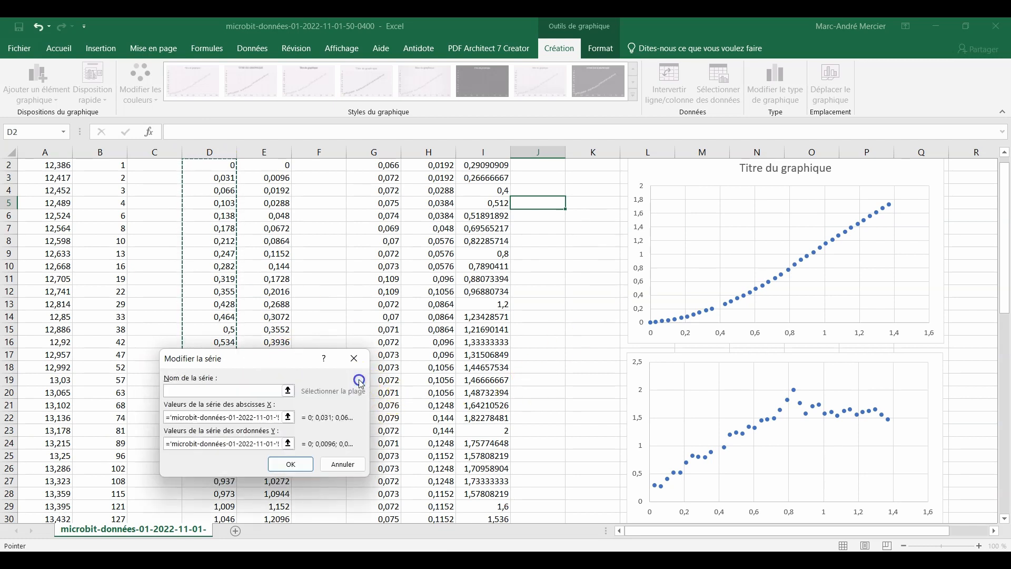
Limit the distance series' Y values to E2:E23 and apply the data source
left_click(288, 443)
left_click_drag(279, 164, 278, 430)
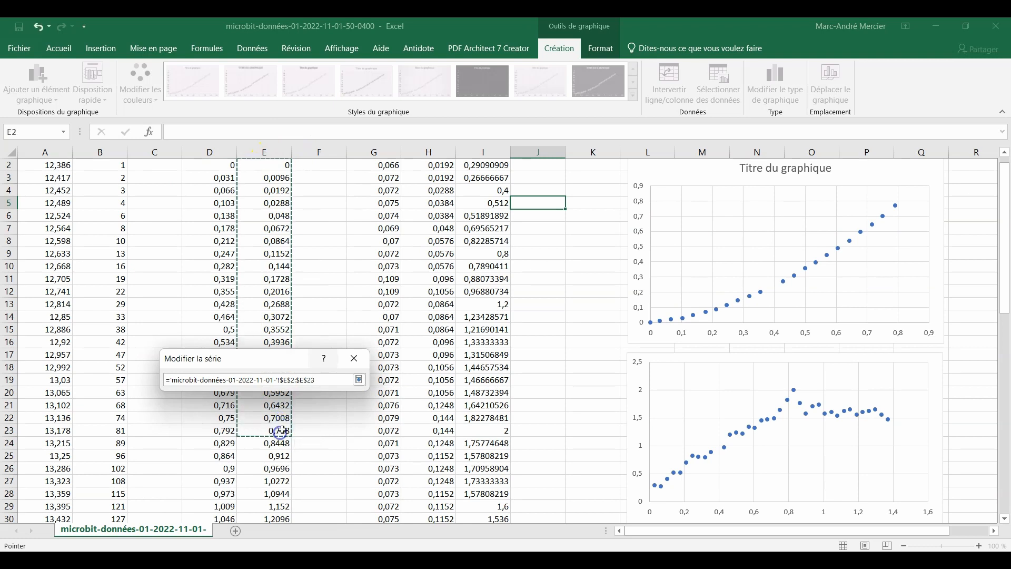
left_click(358, 380)
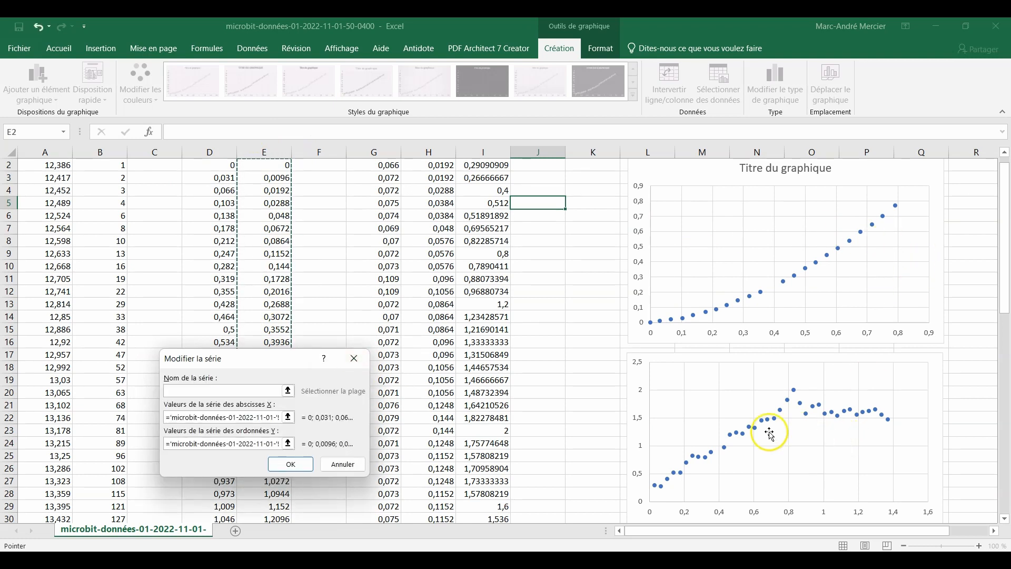
left_click(290, 464)
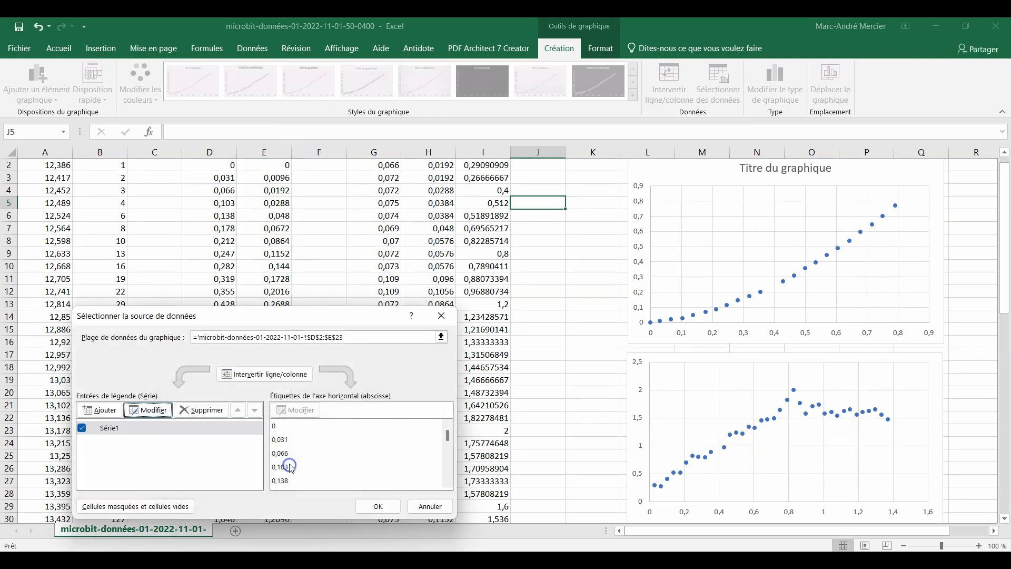
left_click(393, 507)
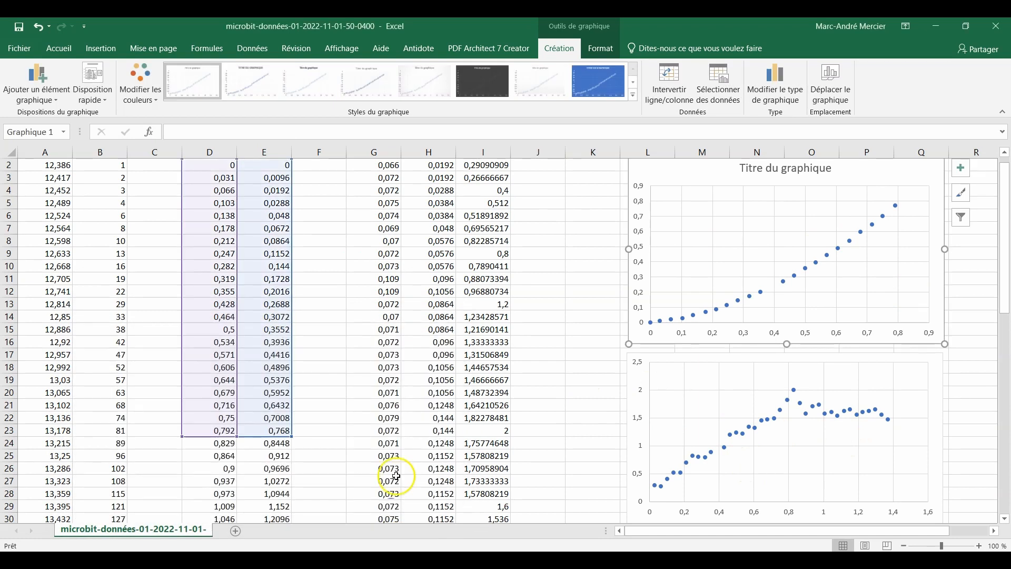
Edit the velocity chart's series so that its X values cover only the times in D3:D23
left_click(639, 374)
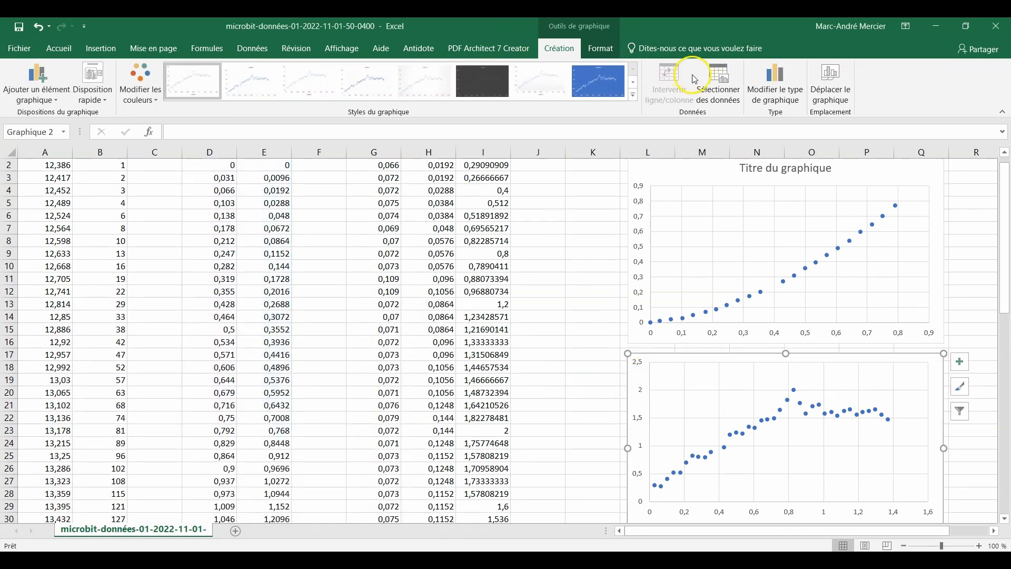
left_click(719, 87)
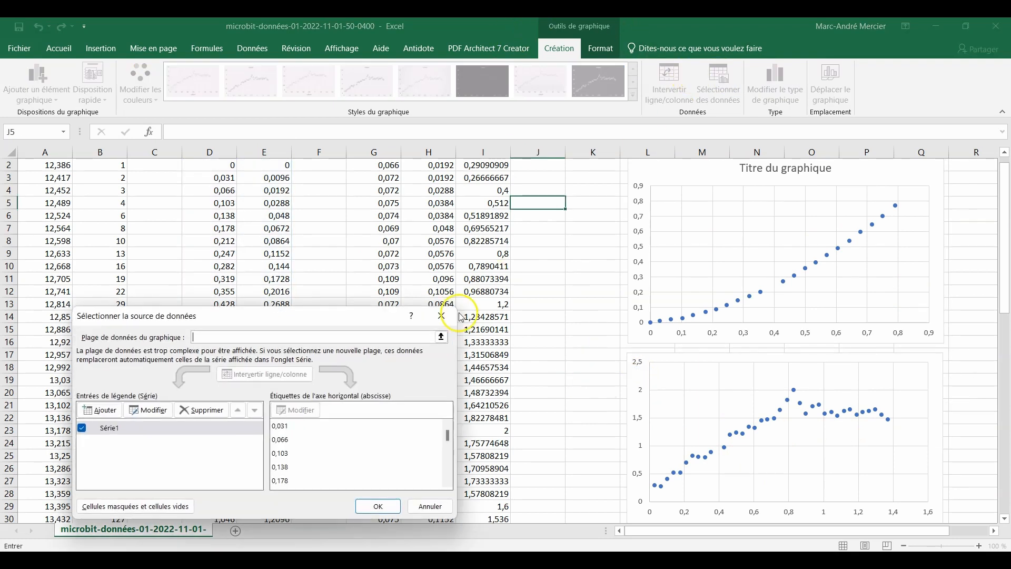
left_click(147, 409)
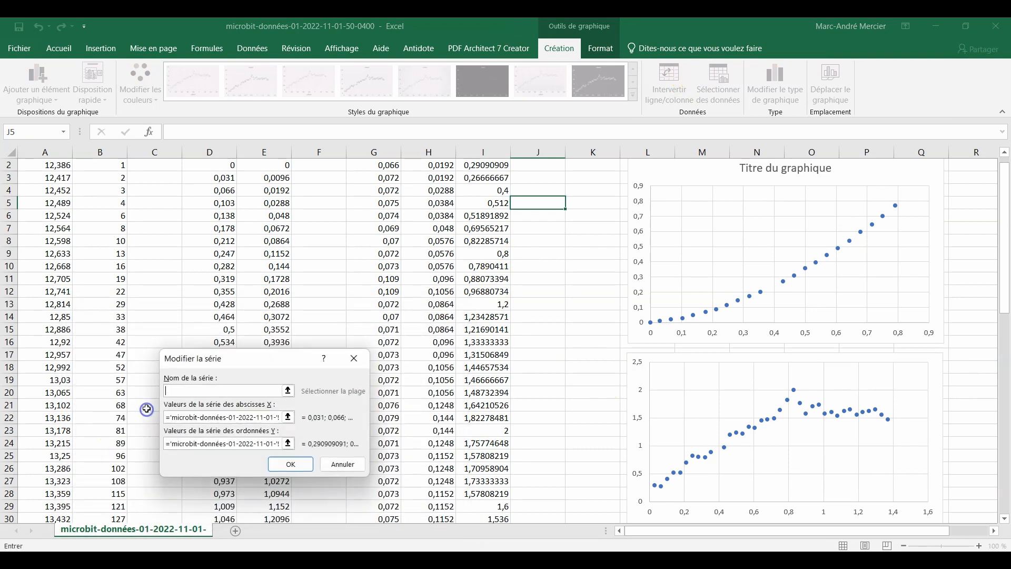
left_click(290, 418)
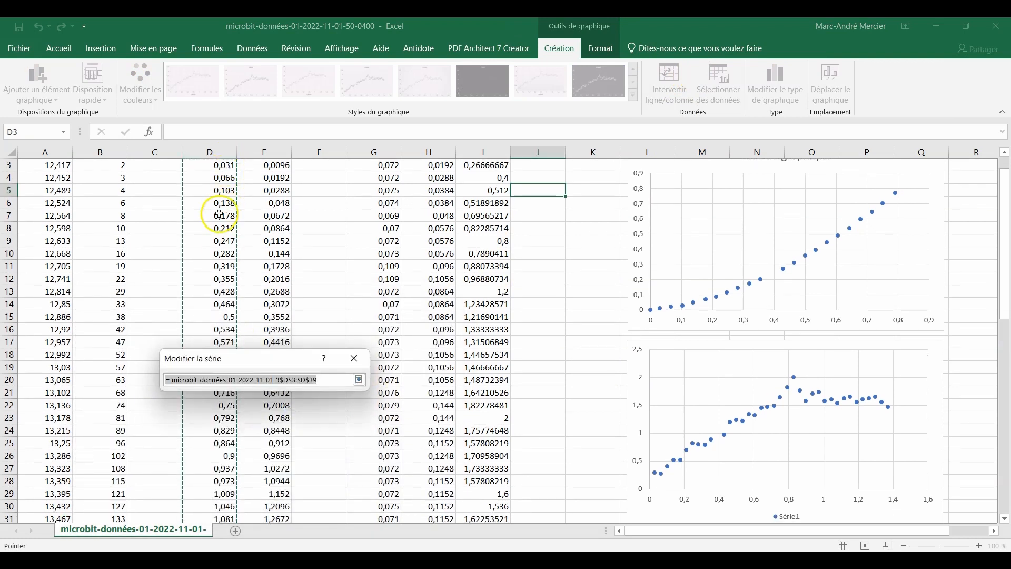
scroll(218, 202, "up", 1)
left_click_drag(218, 185, 206, 447)
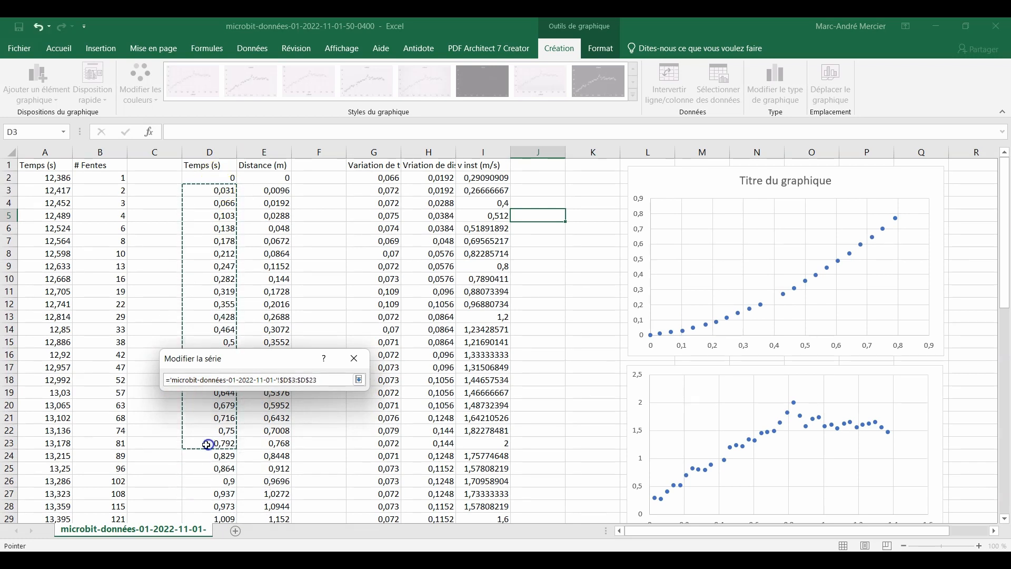
left_click(358, 379)
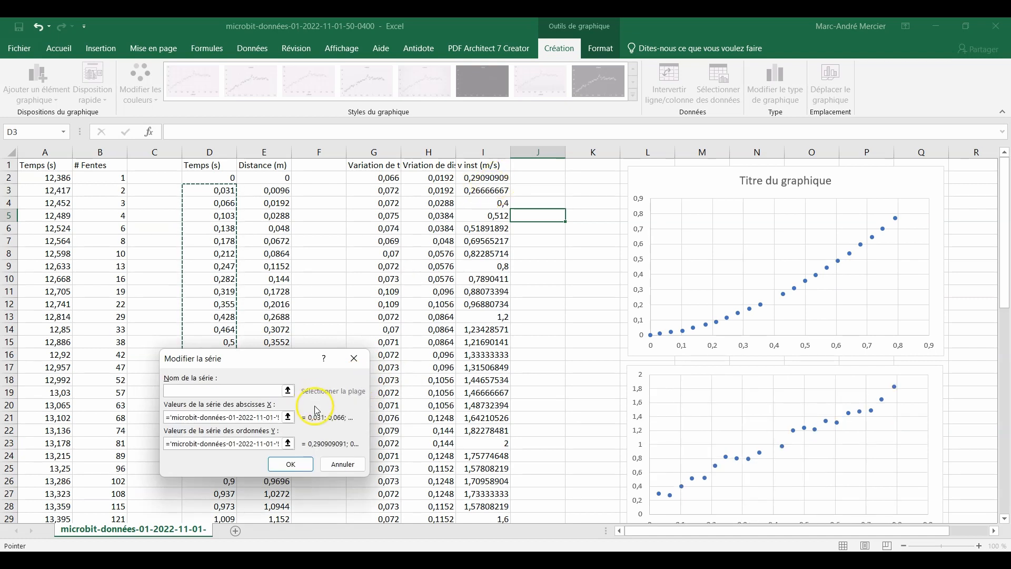
Limit the velocity series' Y values to I2:I22 and apply the data source
left_click(288, 443)
scroll(475, 189, "up", 1)
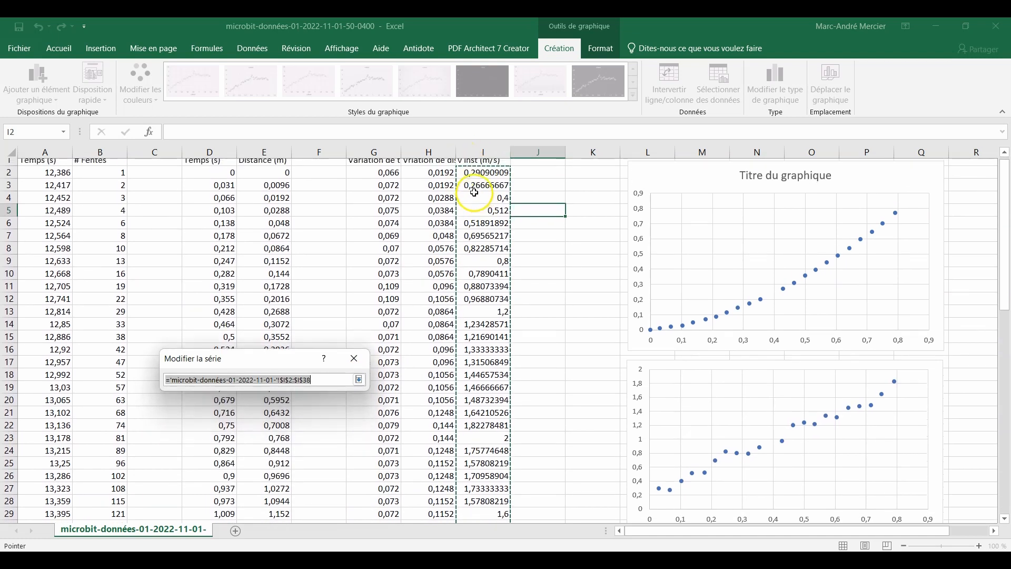
left_click_drag(485, 180, 466, 431)
left_click(359, 379)
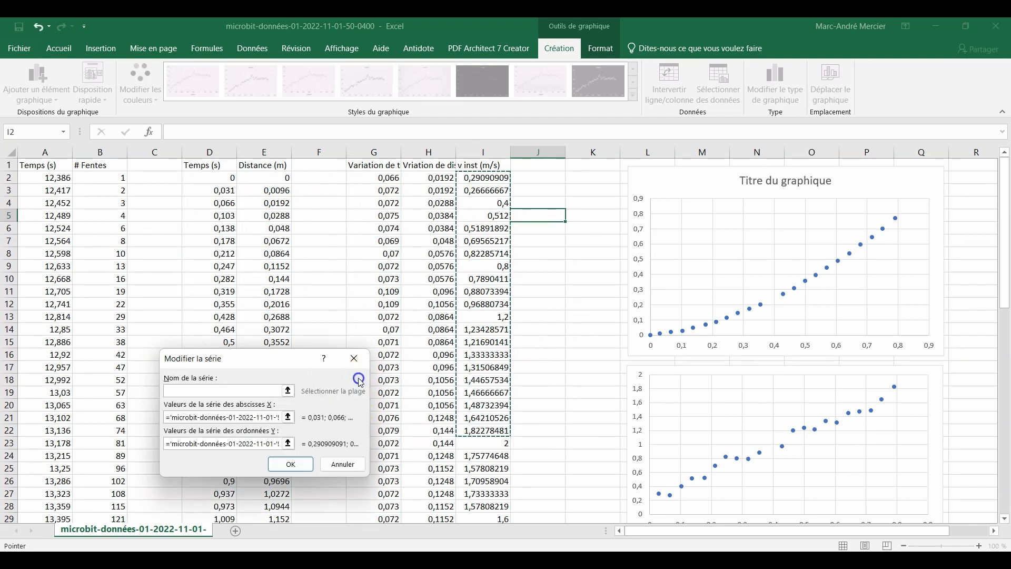
left_click(287, 471)
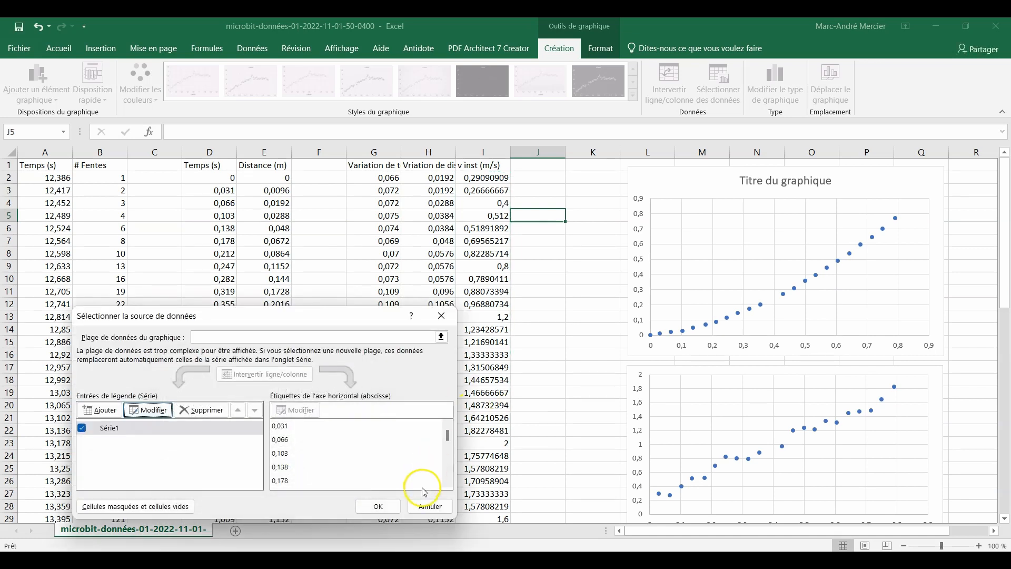
left_click(386, 508)
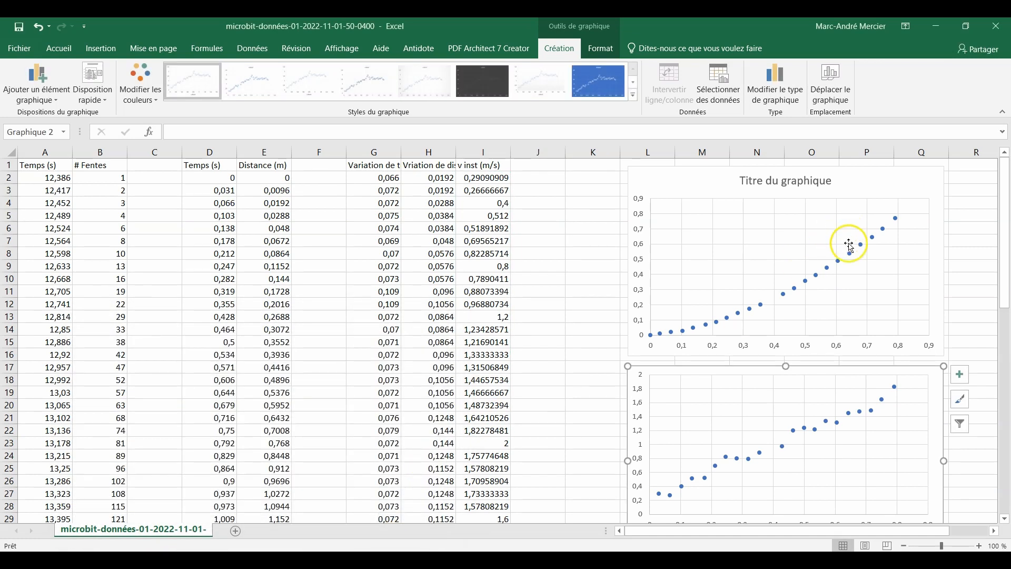
Add a degree 2 polynomial trendline to the distance chart's series and display its equation on the chart
right_click(797, 290)
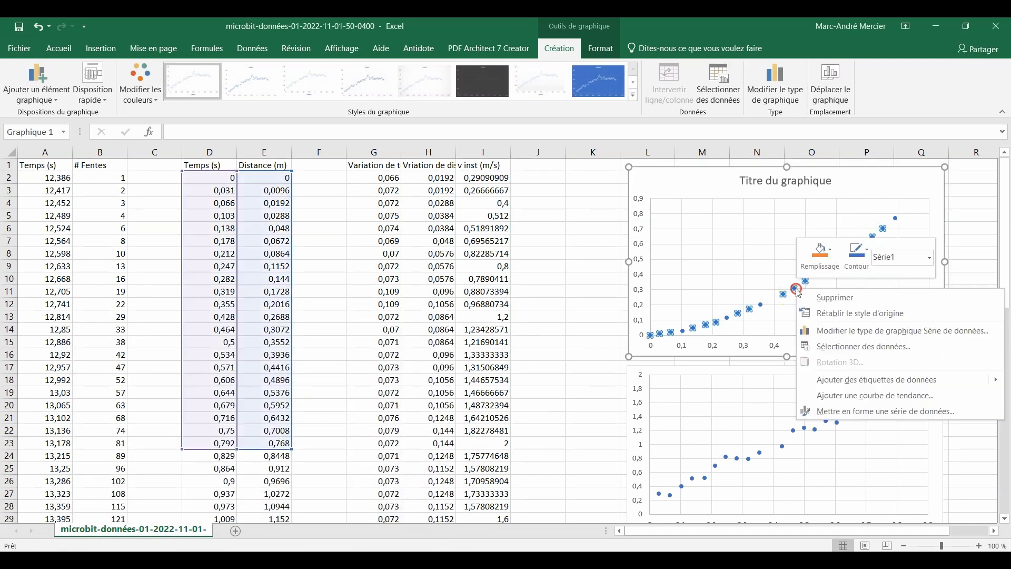
left_click(832, 397)
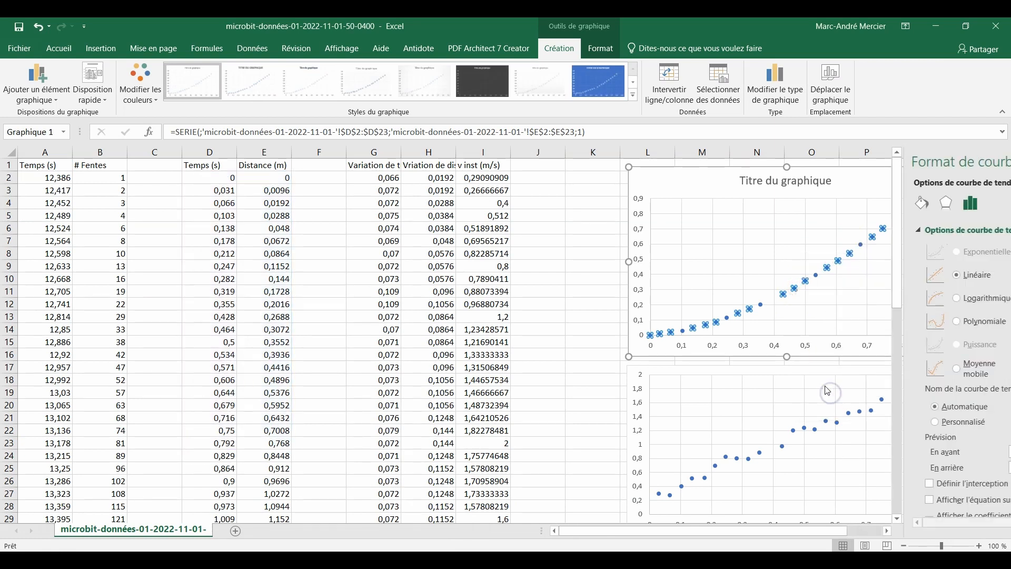
left_click(877, 322)
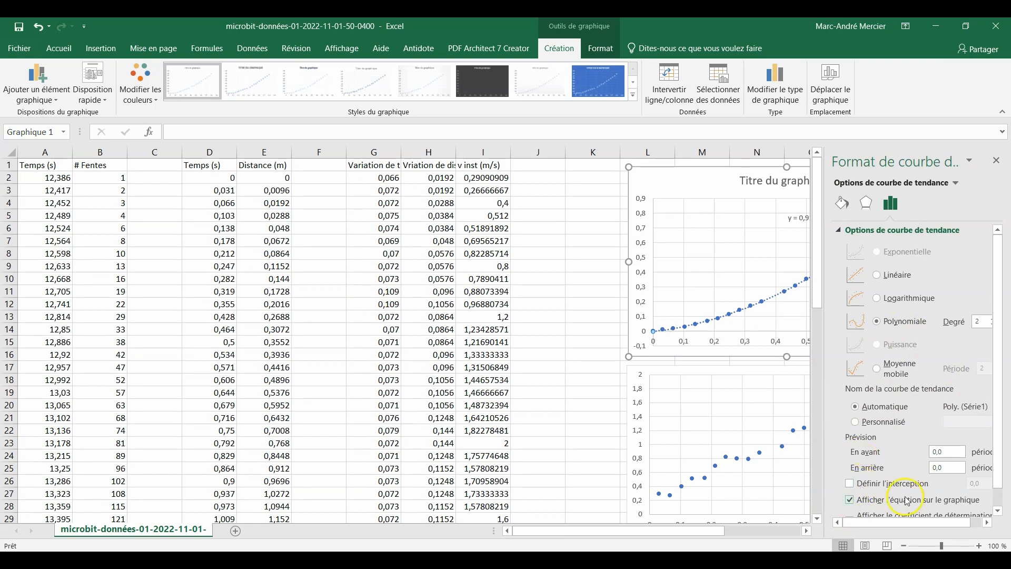
left_click(997, 162)
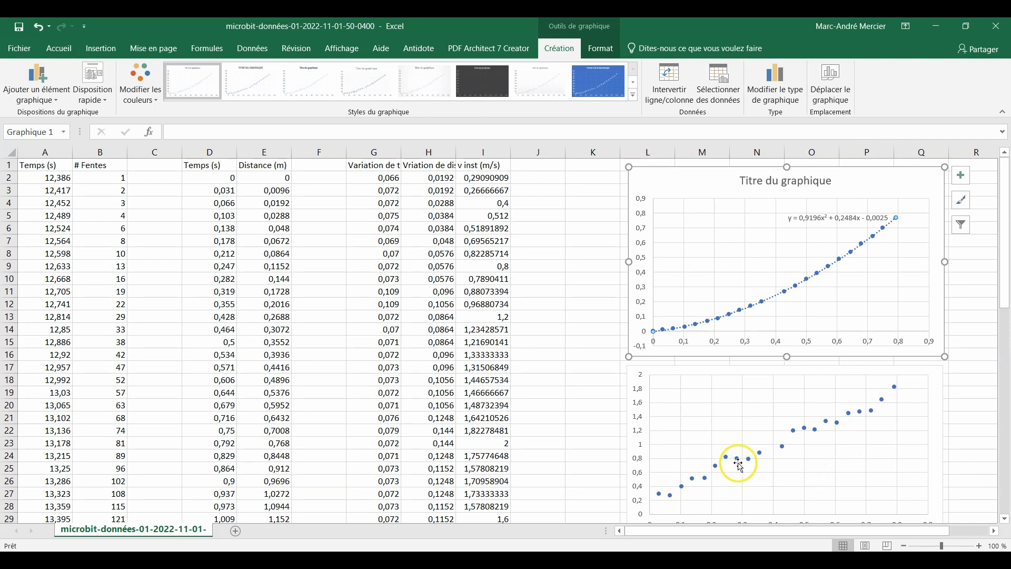
Add a linear trendline to the velocity chart's series and display its equation on the chart
right_click(740, 464)
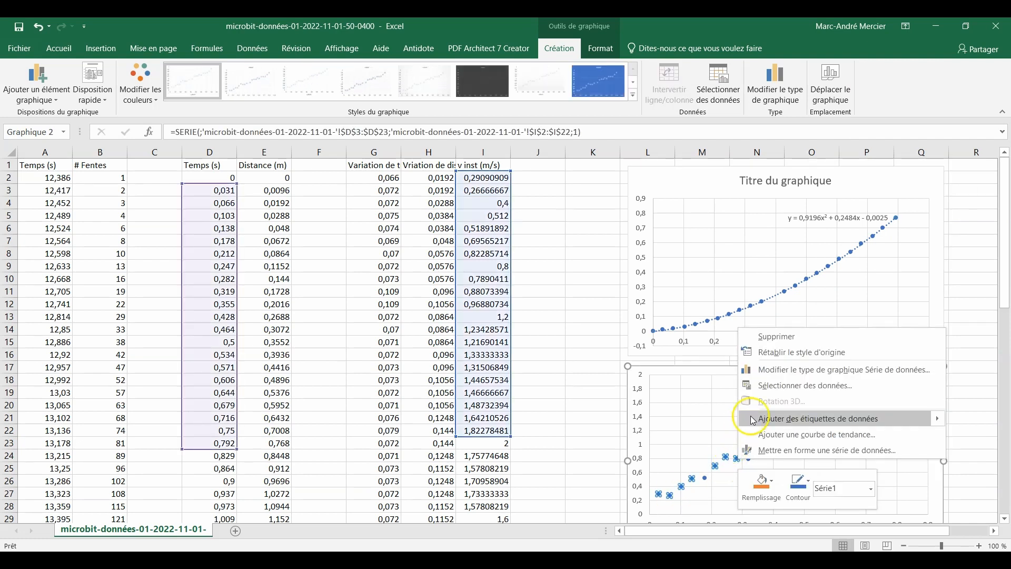
left_click(780, 431)
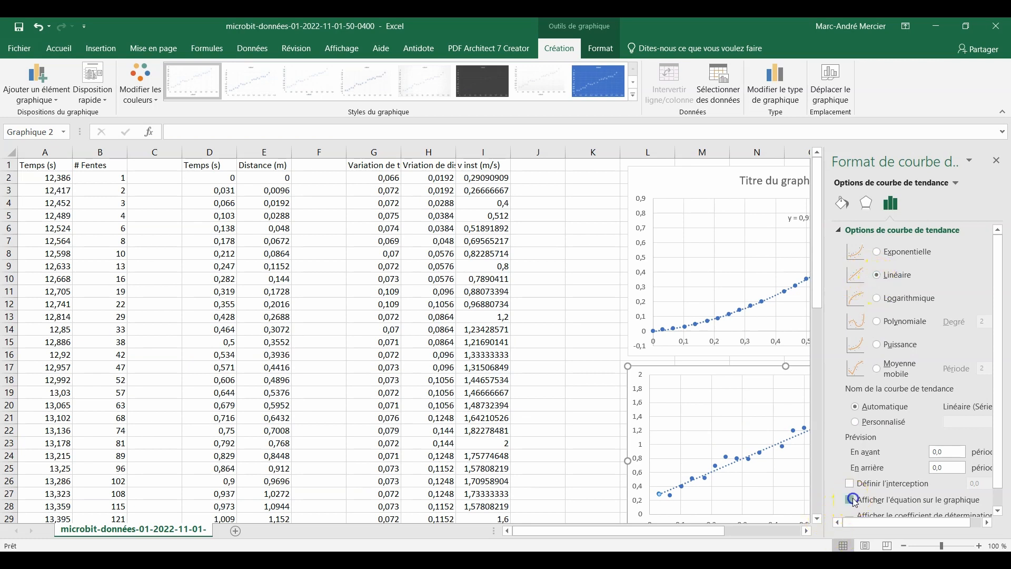
left_click(997, 157)
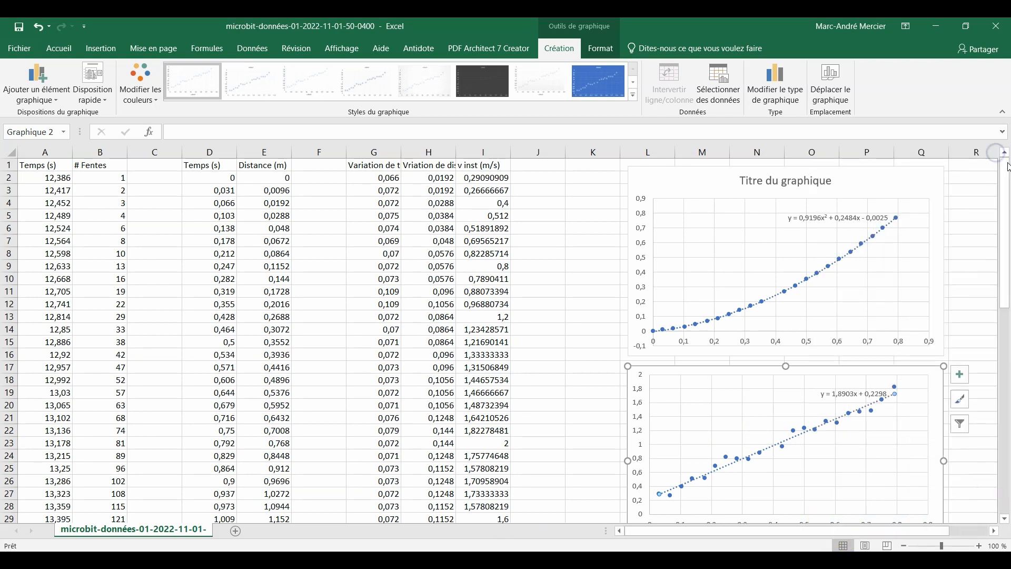